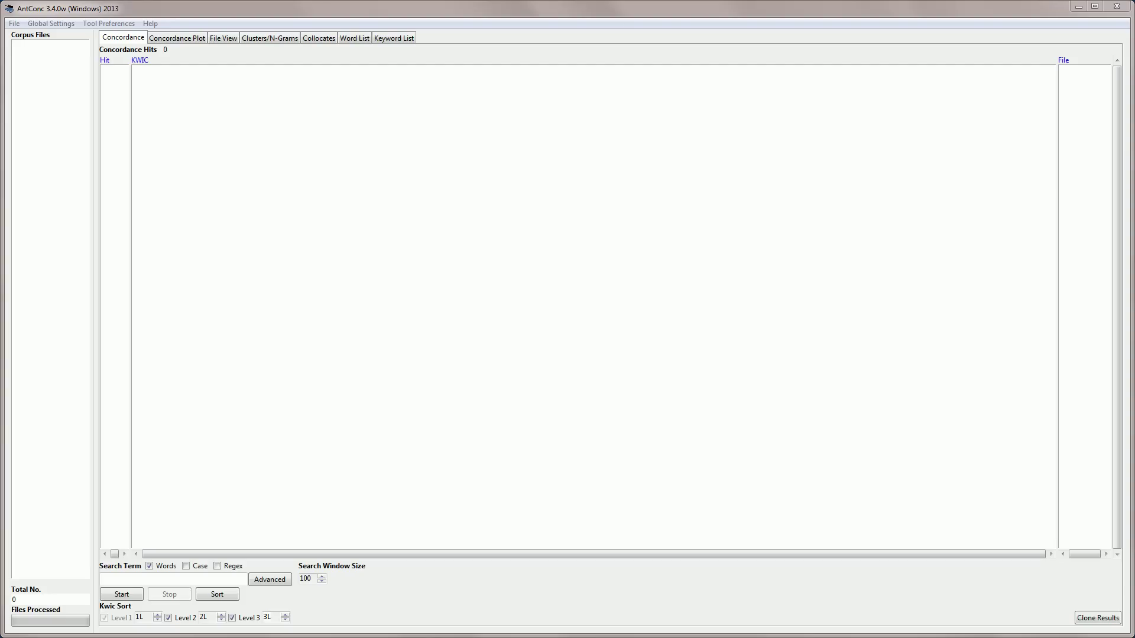
Open BROWN_A.txt through BROWN_C.txt together as the corpus files.
left_click(14, 24)
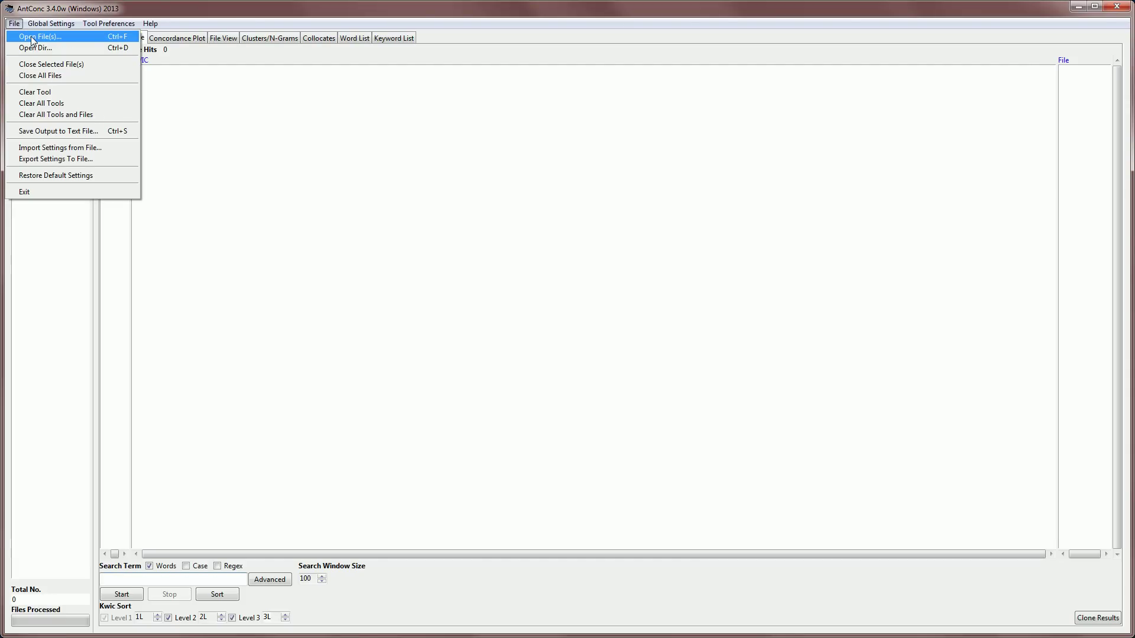
left_click(31, 37)
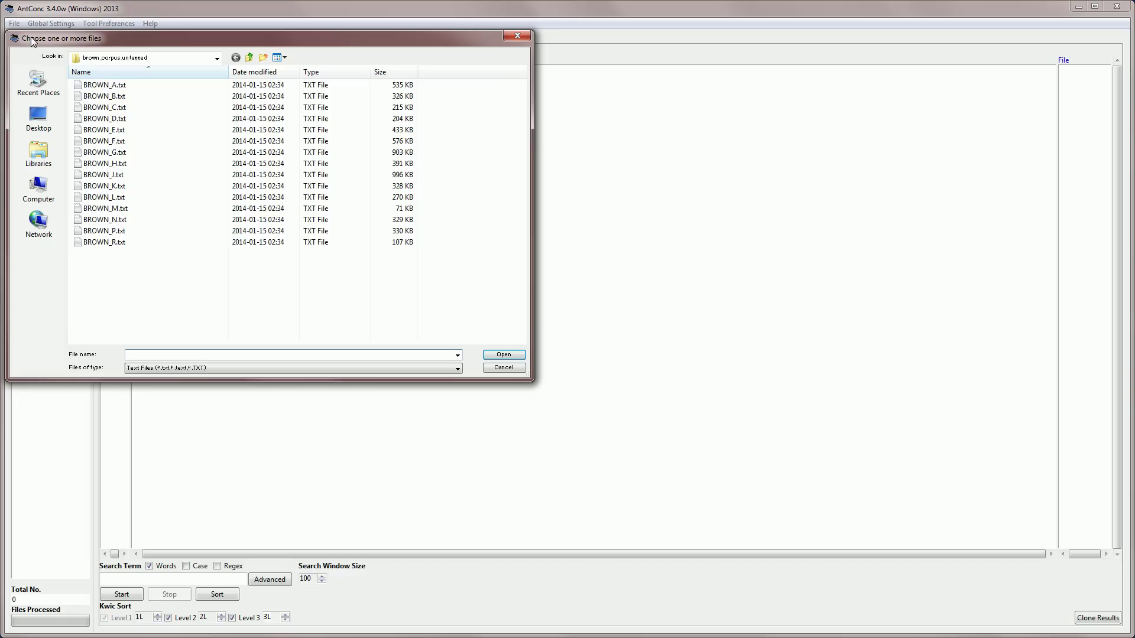
left_click(106, 87)
left_click(103, 108, "shift")
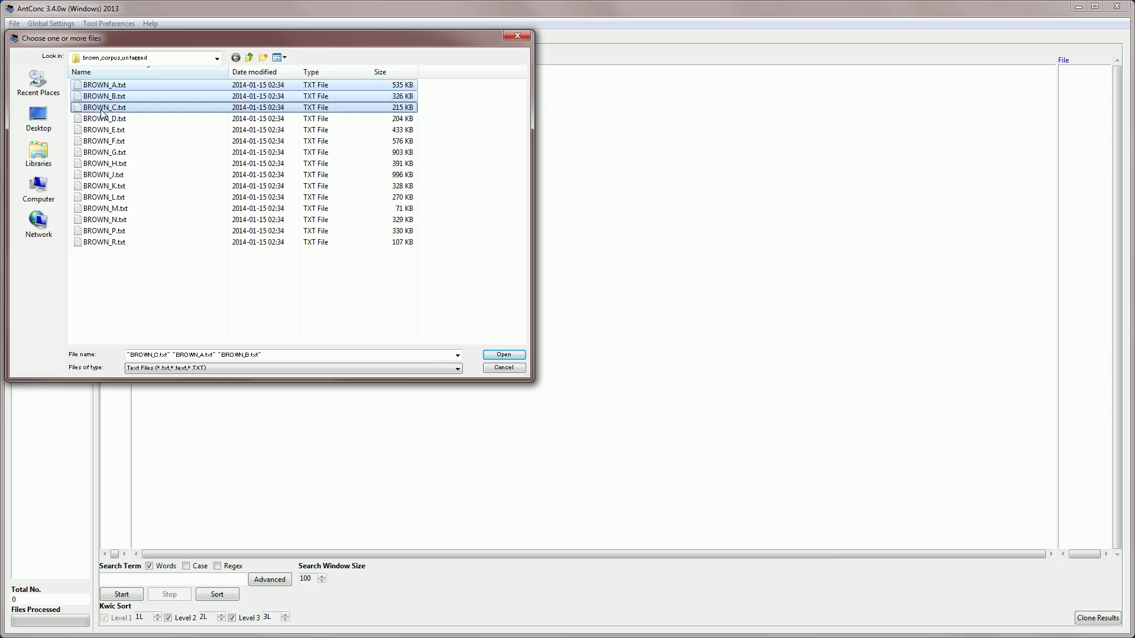
key("Return")
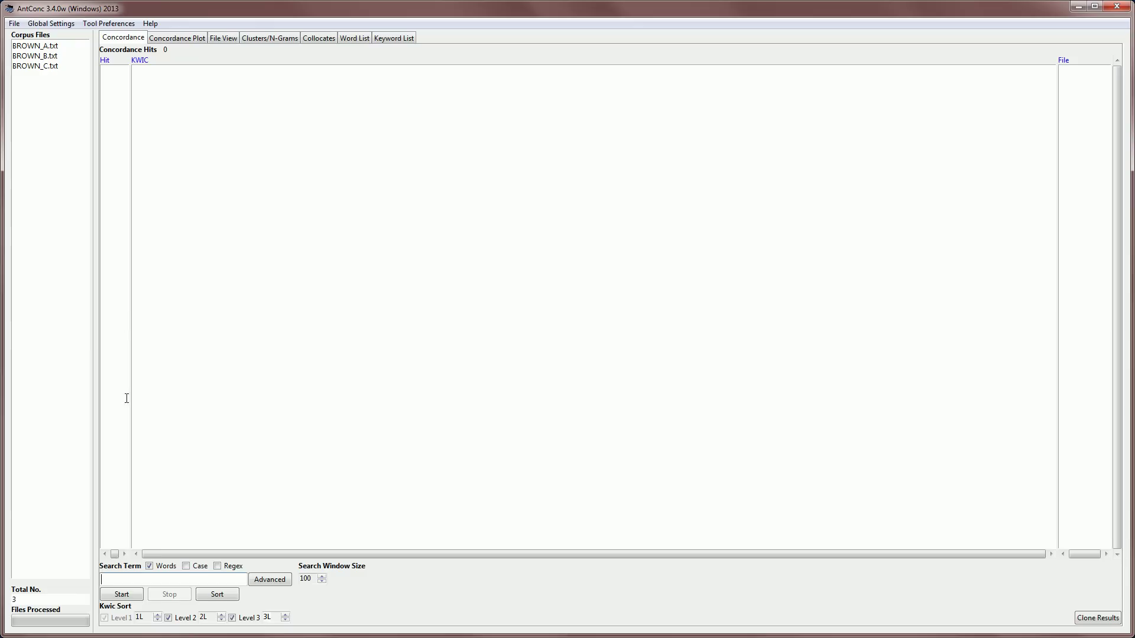
Run concordances for report and then reporting.
type("report")
left_click(124, 588)
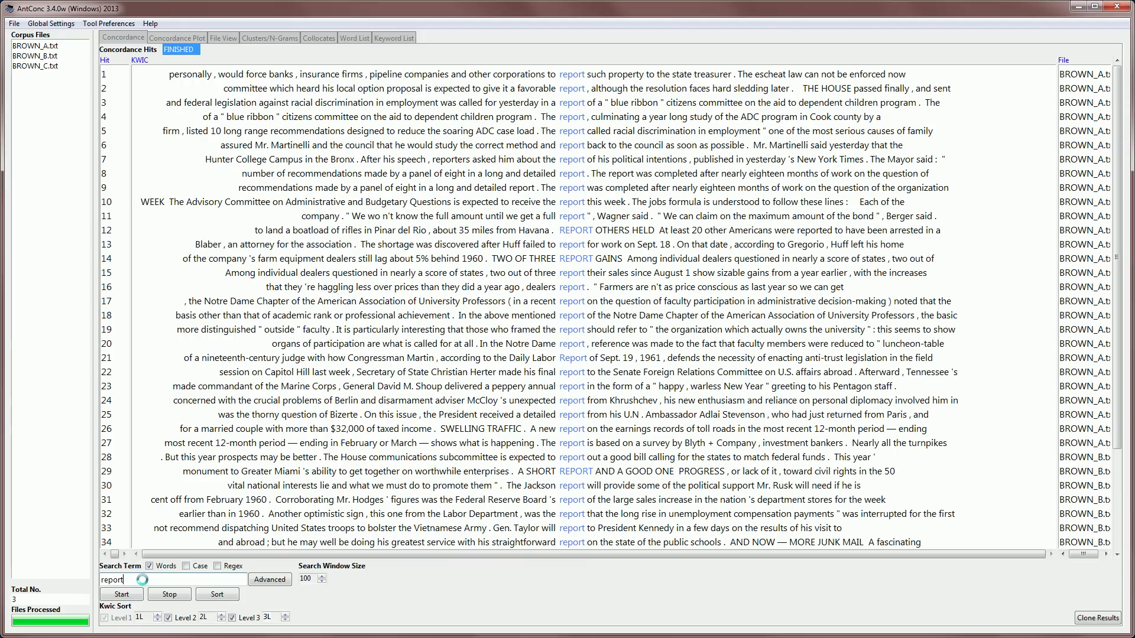
type("ing")
key("Return")
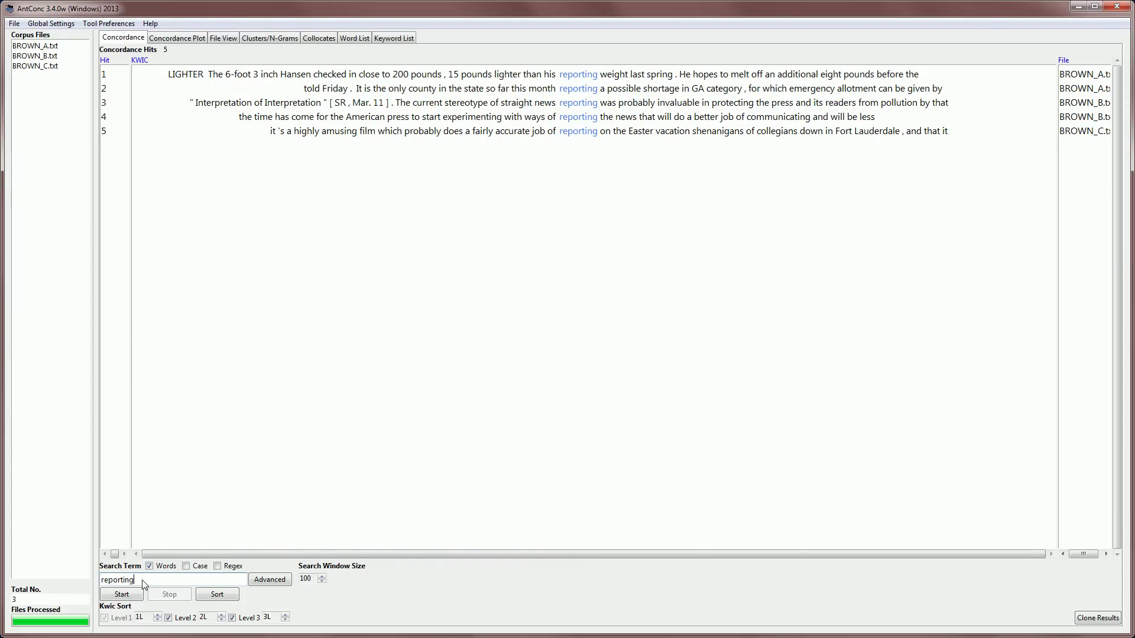
Rerun the concordance for reported, then for the phrase 'to report' (6 hits).
key("BackSpace")
key("BackSpace")
key("BackSpace")
type("ed")
key("Return")
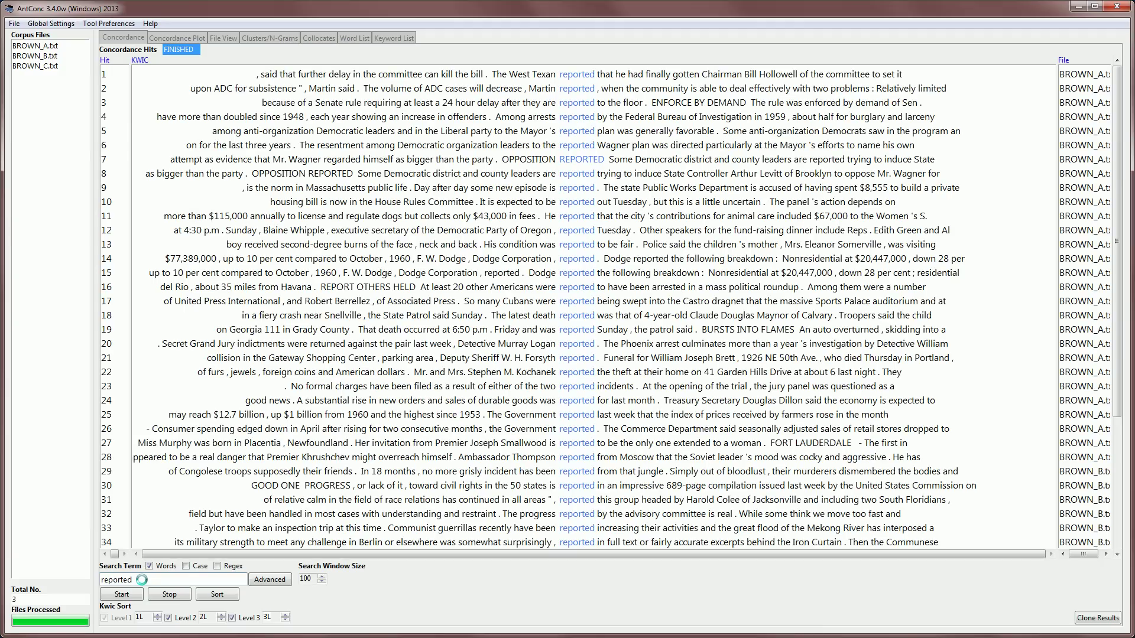
double_click(116, 580)
type("to report")
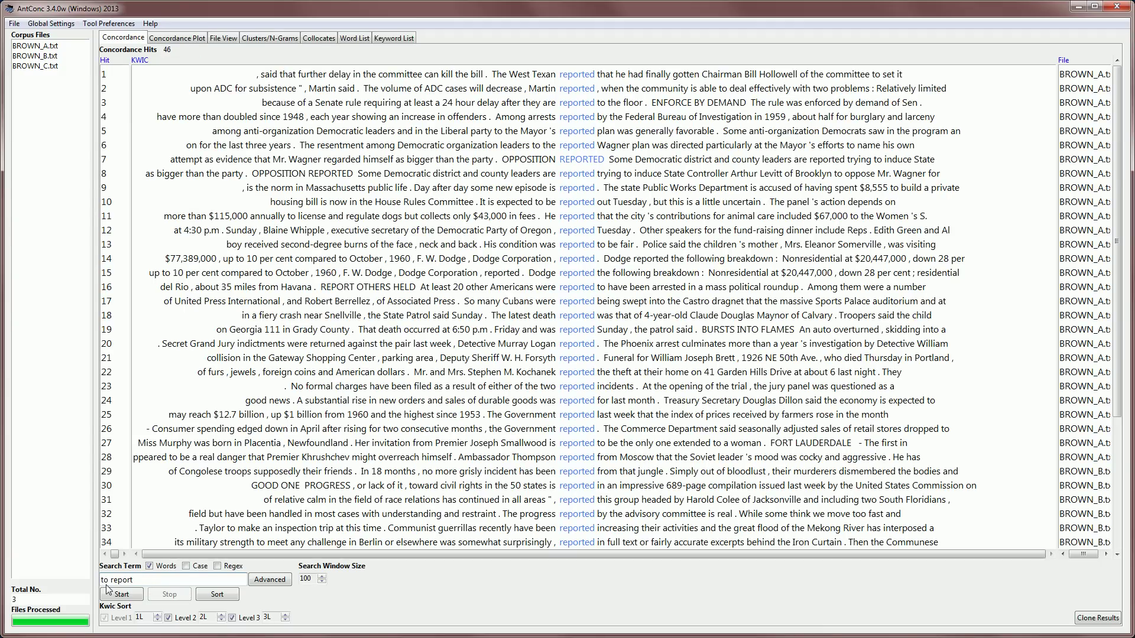
key("Return")
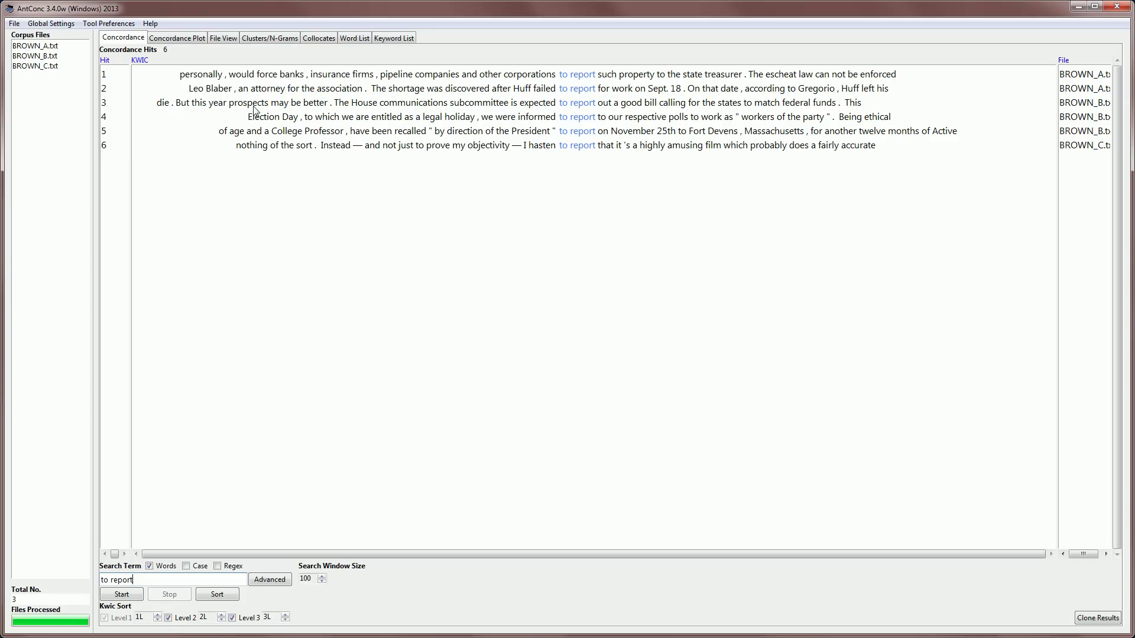
Select the words association, discovered and Sept and the context spans in line 2, then the whole row.
double_click(331, 90)
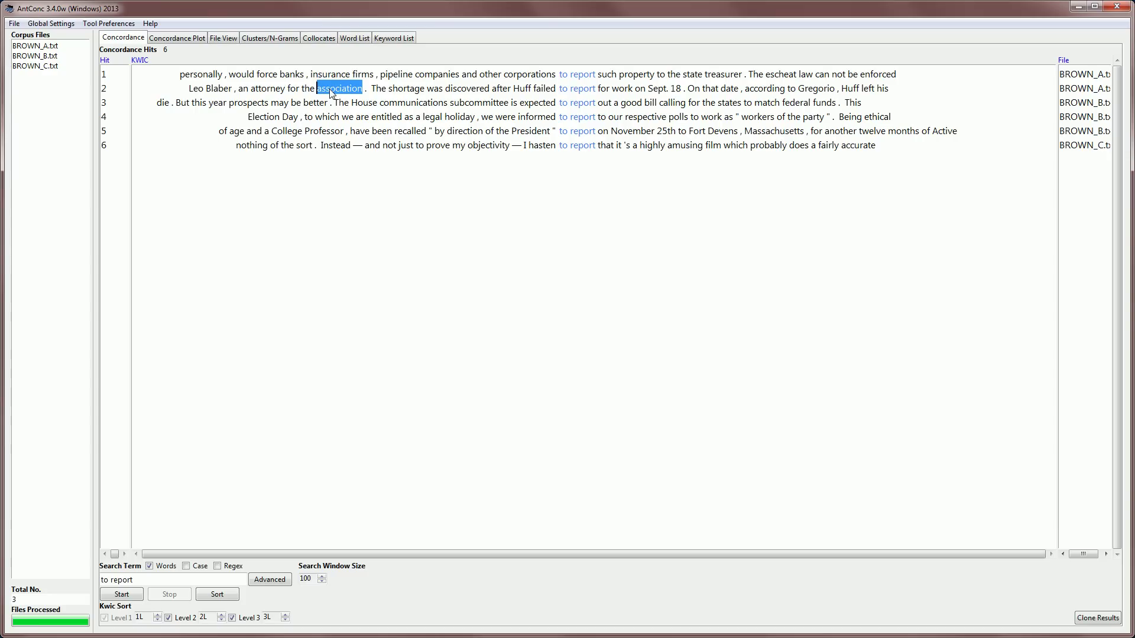
triple_click(332, 90)
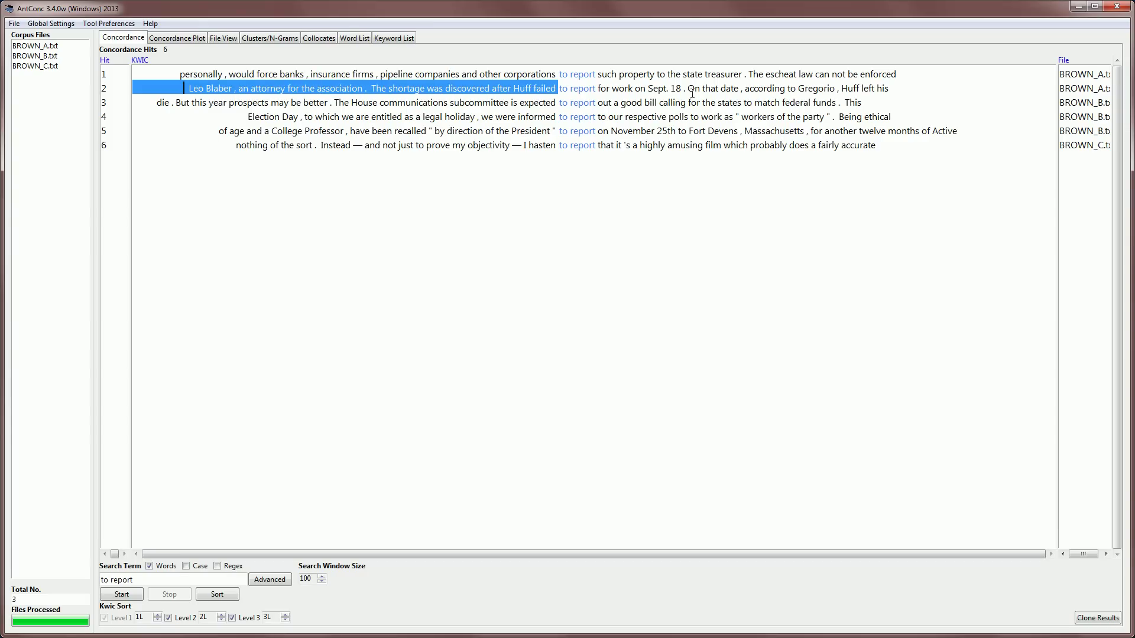
triple_click(747, 89)
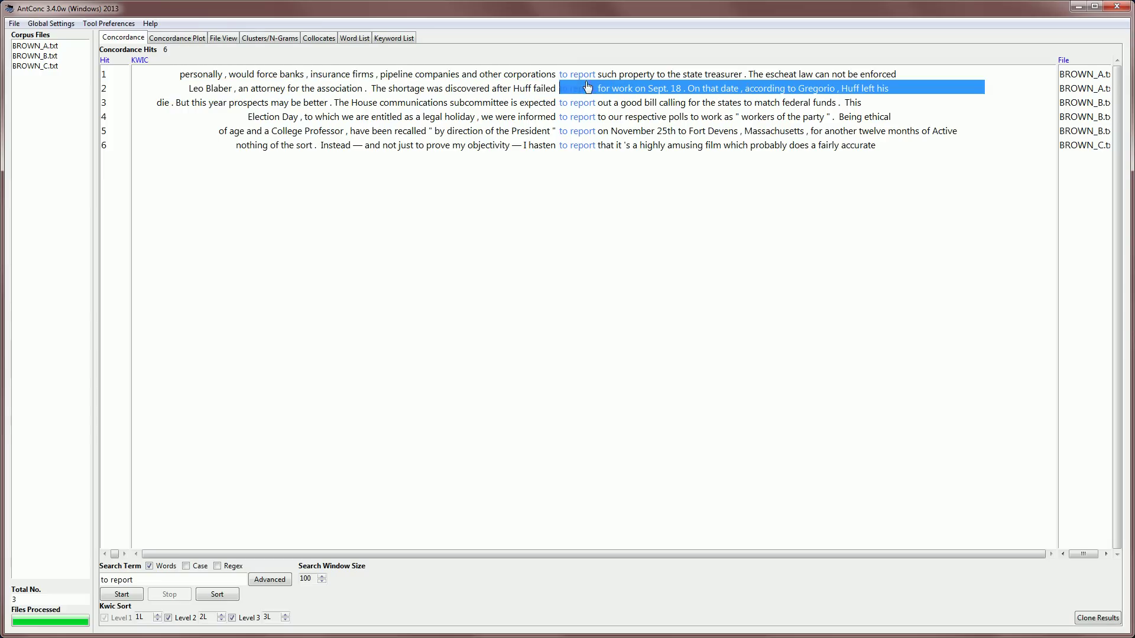
double_click(451, 88)
triple_click(451, 88)
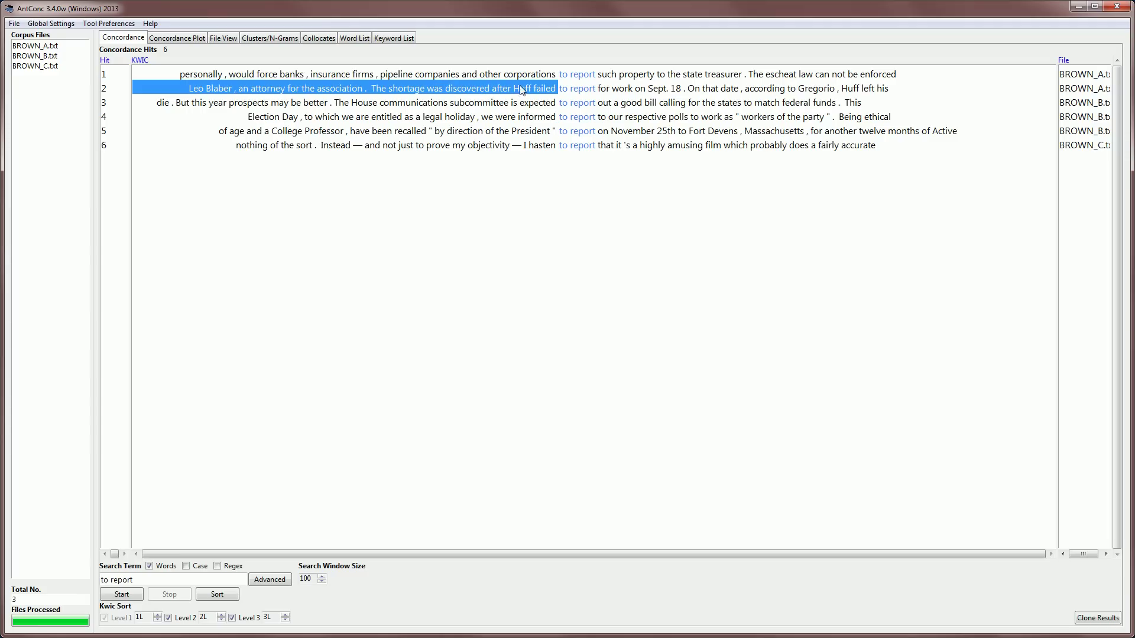
double_click(657, 89)
triple_click(657, 89)
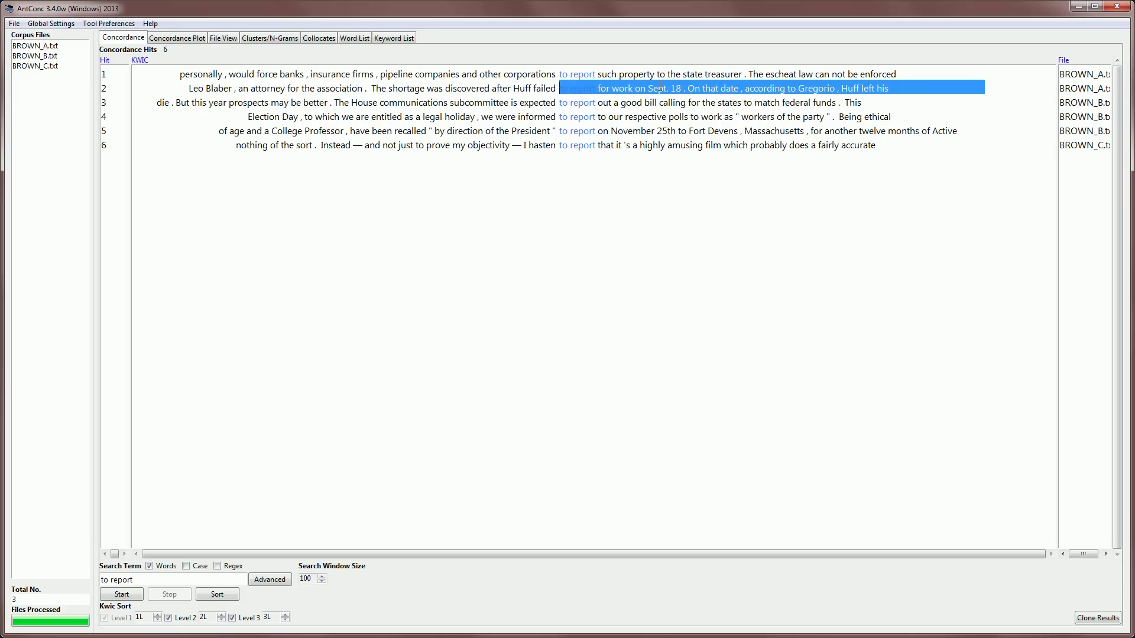
left_click(658, 89)
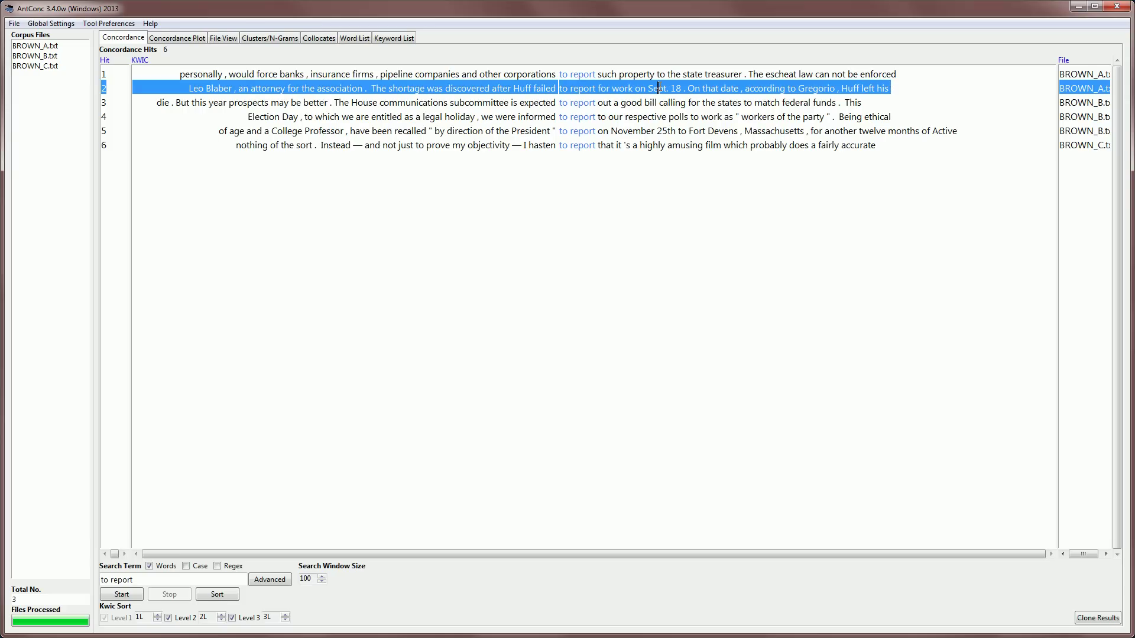
Select line ranges 2–4, 4–6 and all six, then clear the selection.
left_click(668, 118, "shift")
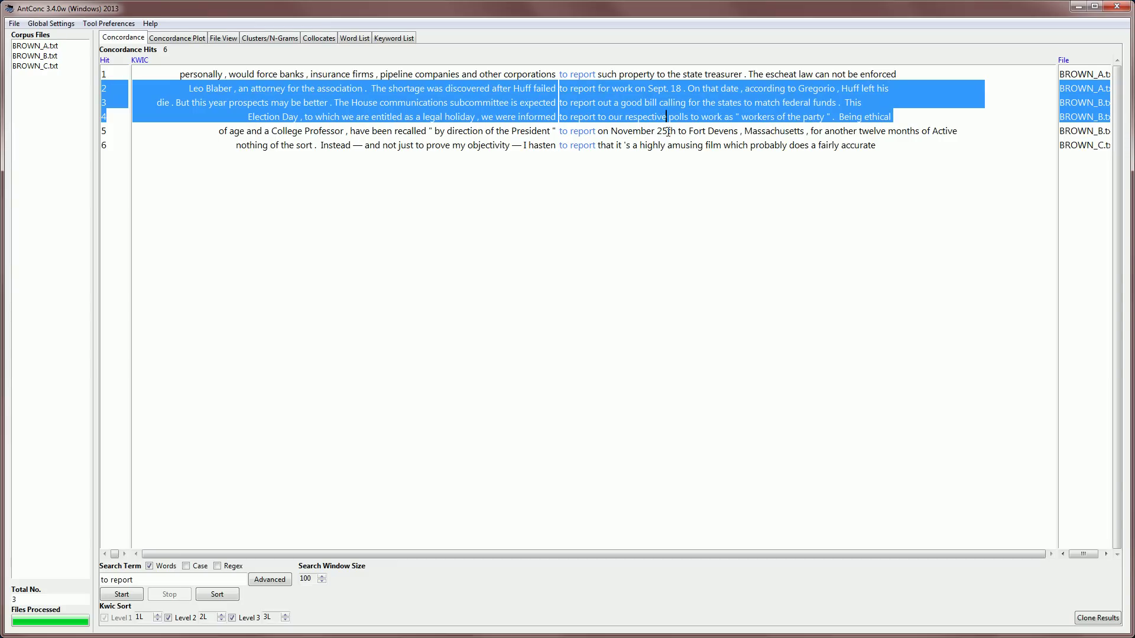
left_click(667, 142, "shift")
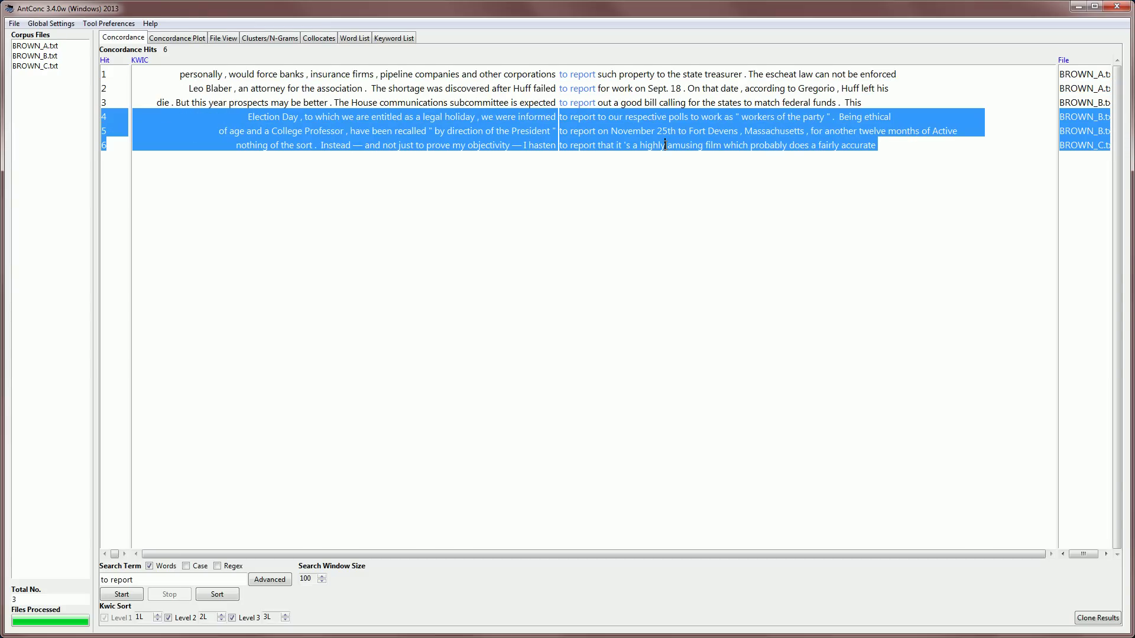
left_click(628, 74, "shift")
left_click(628, 76)
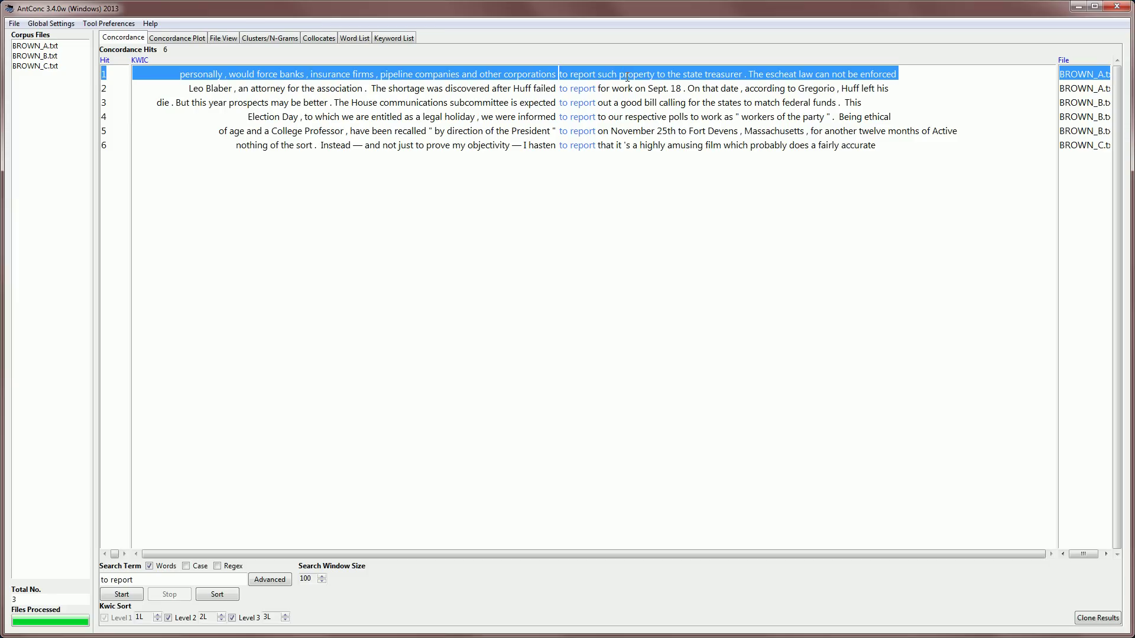
Select lines 1, 3 and 5 individually, then select and copy all six lines.
left_click(628, 75)
left_click(628, 102, "ctrl")
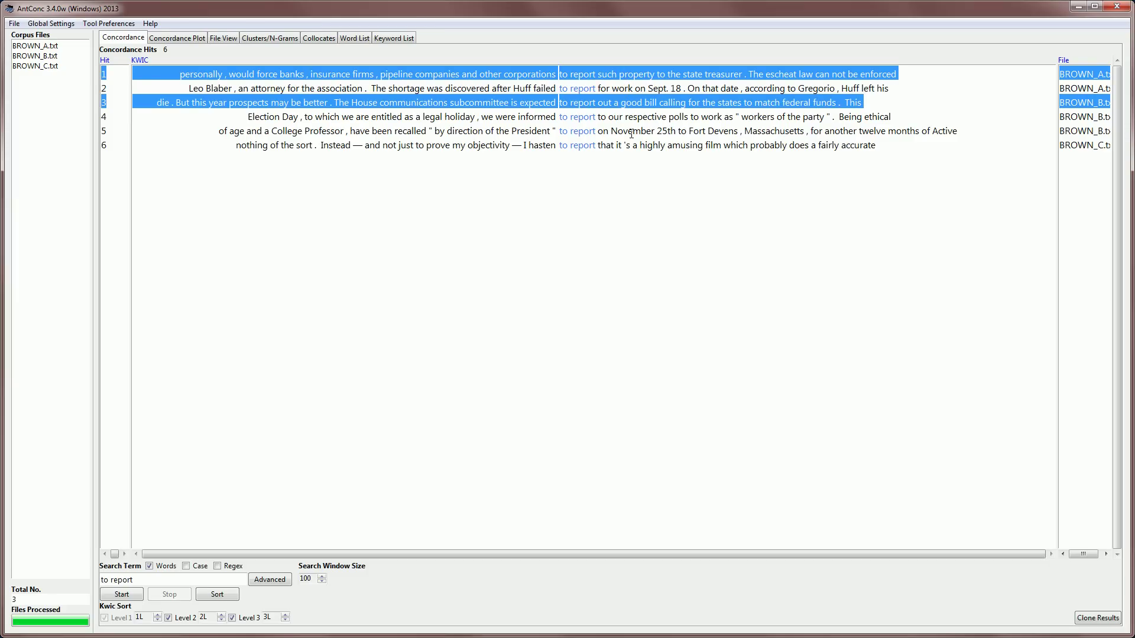
left_click(630, 131, "ctrl")
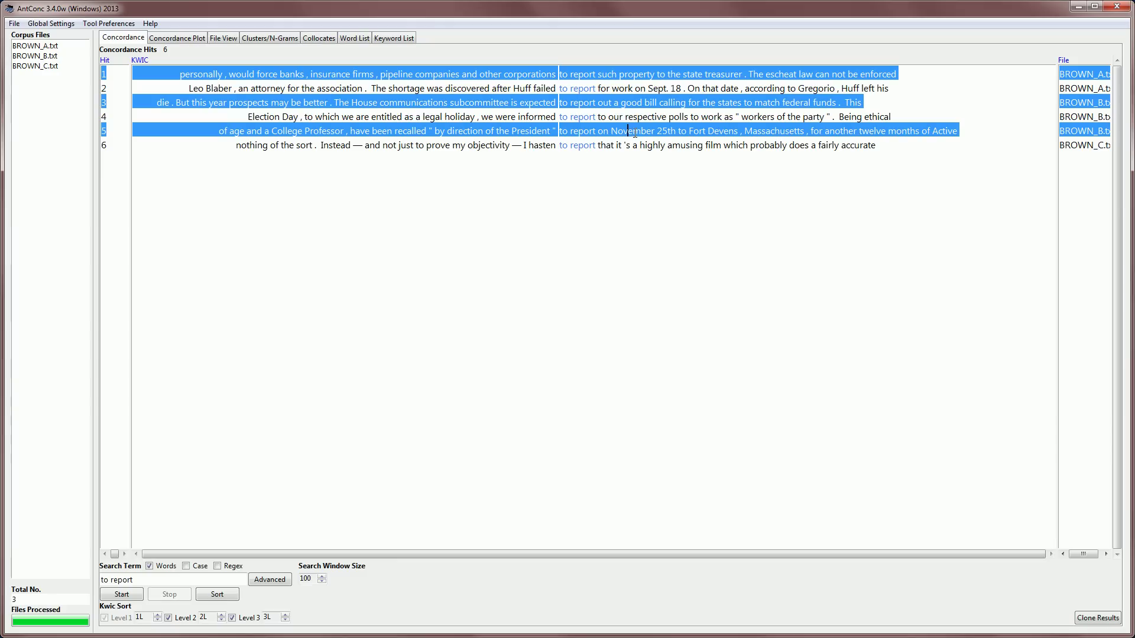
left_click(674, 117)
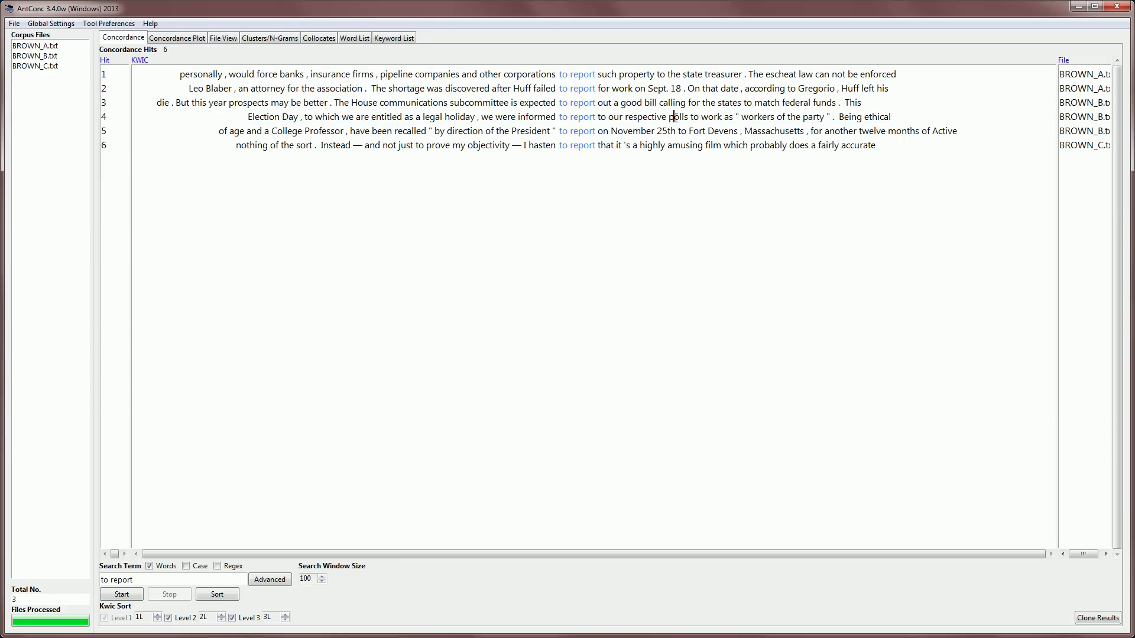
key("ctrl+a")
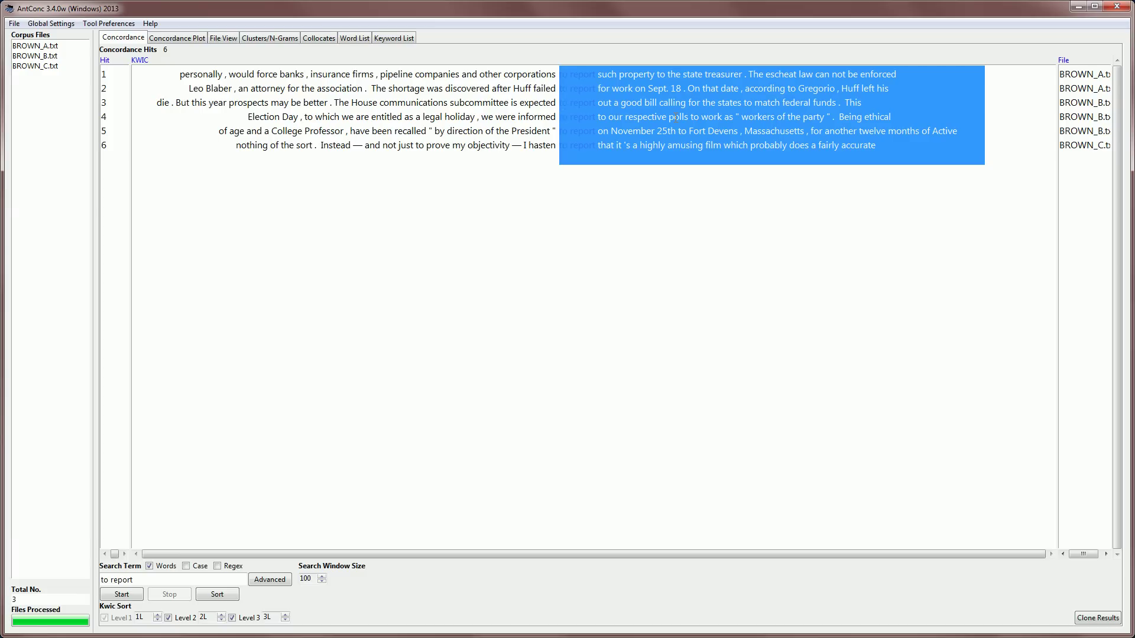
key("ctrl+a")
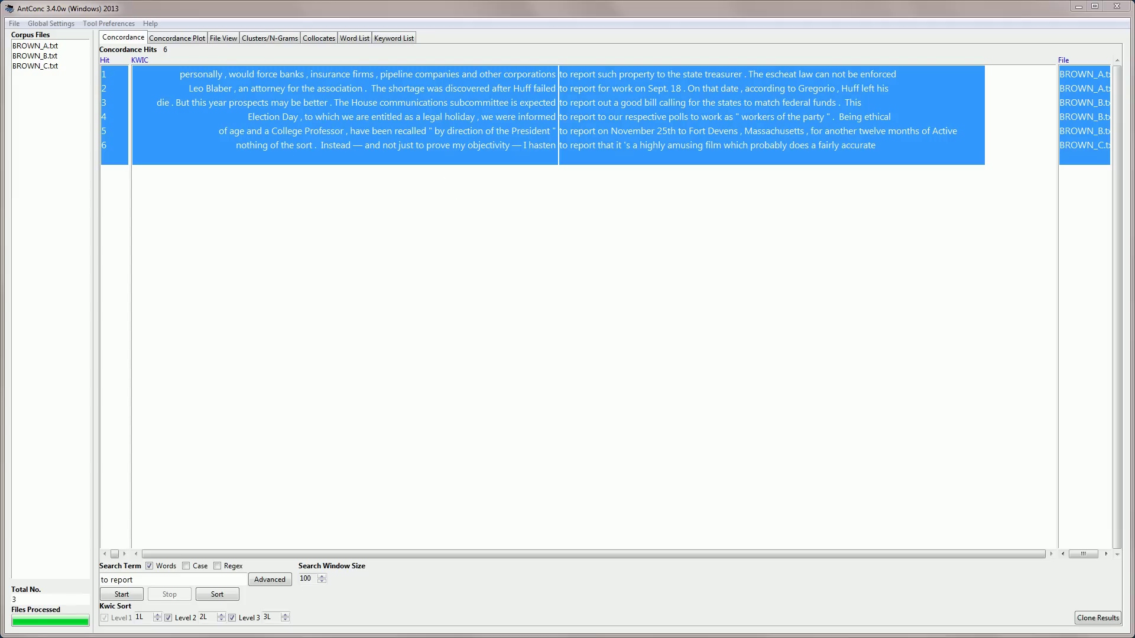
Paste the six concordance lines into Notepad, widen it to fit, and close without saving.
left_click_drag(0, 334, 476, 173)
key("ctrl+v")
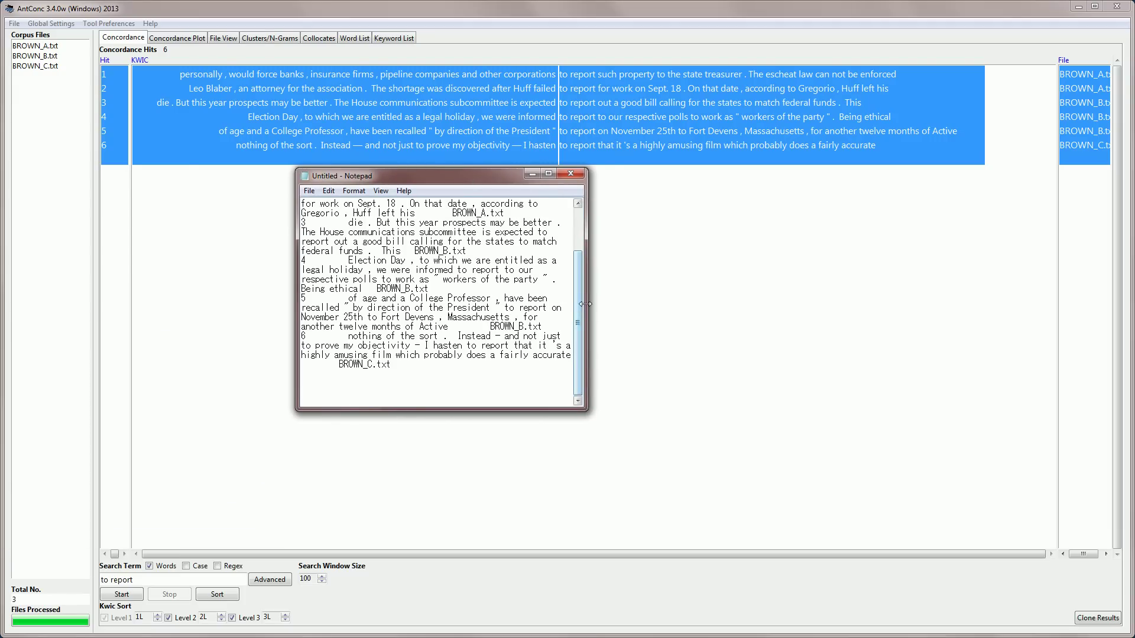
left_click_drag(587, 302, 1078, 304)
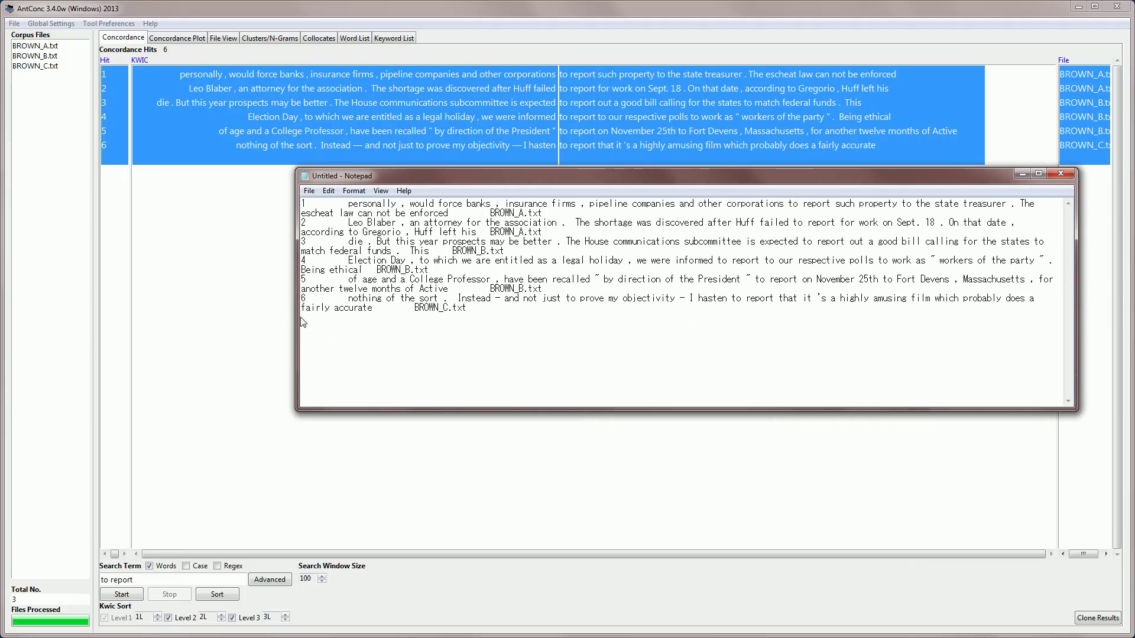
left_click_drag(296, 320, 50, 317)
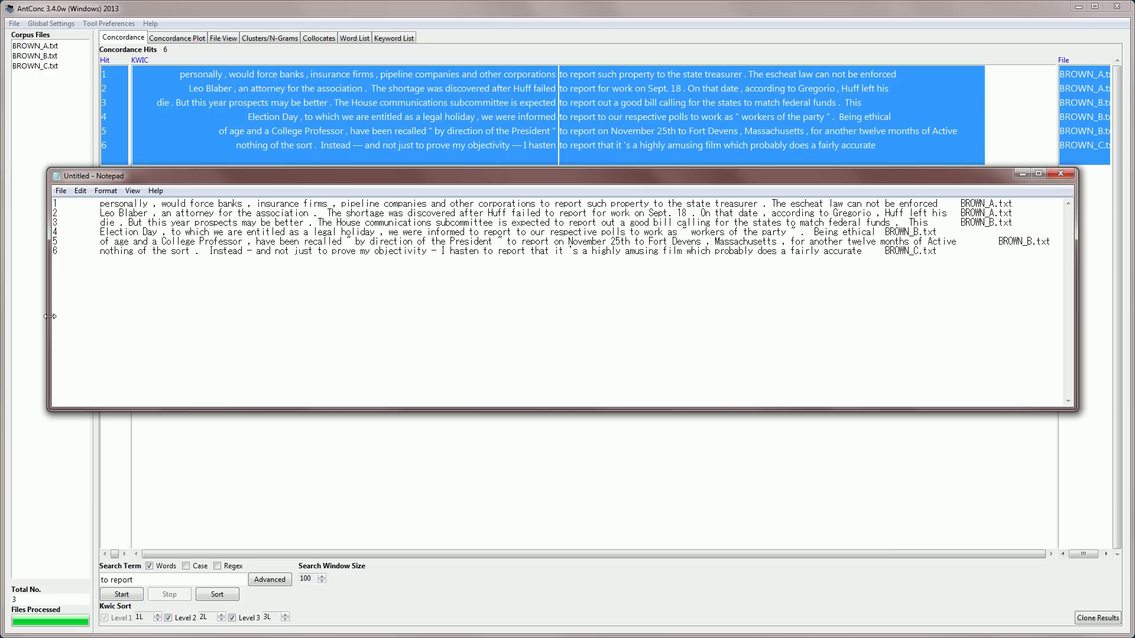
left_click(1060, 173)
key("n")
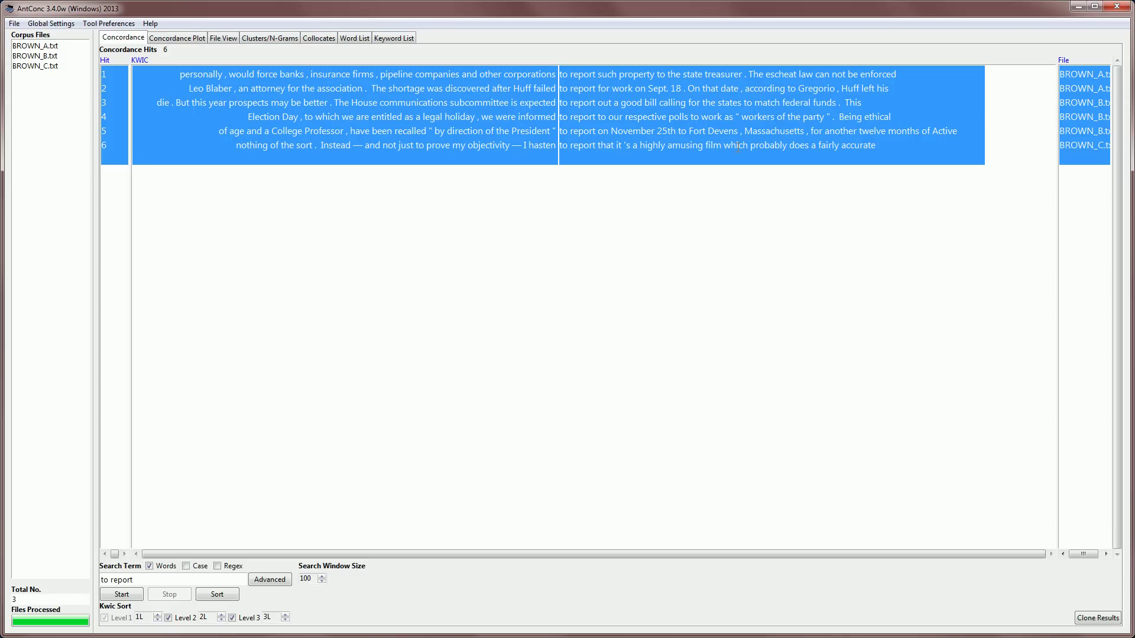
Delete hit 6 from the 'to report' concordance.
left_click(663, 104)
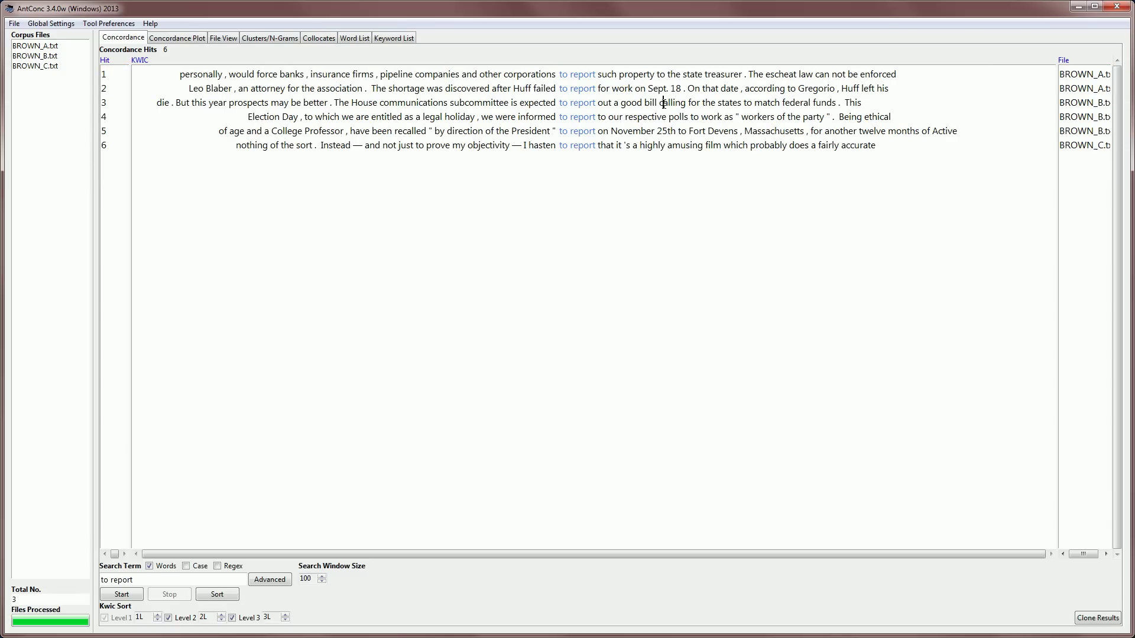
left_click(642, 148)
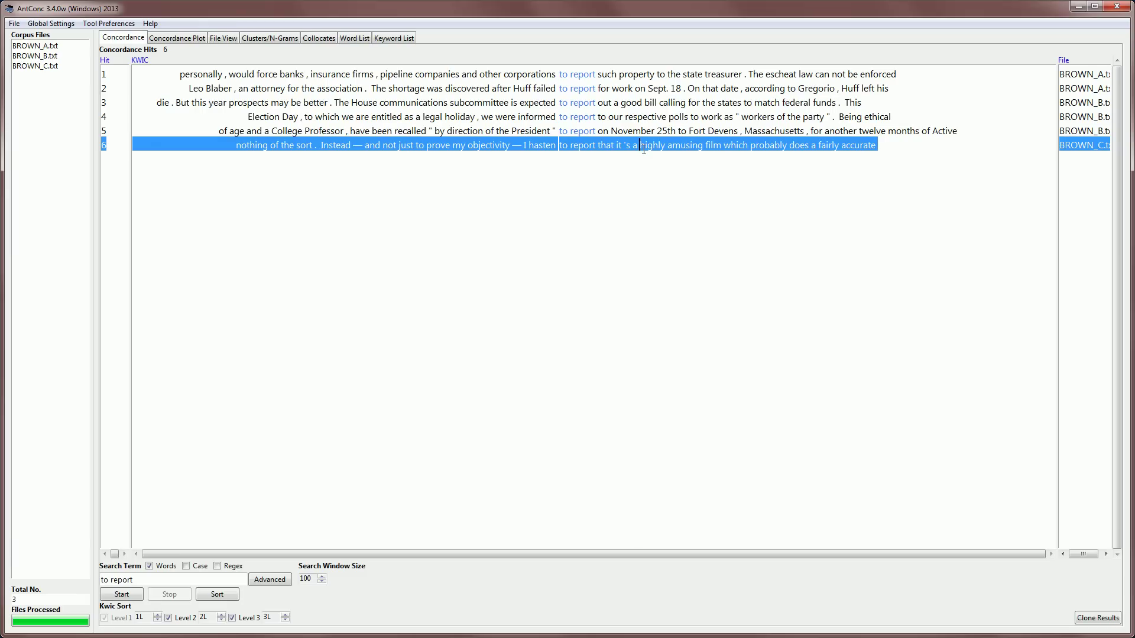
key("Delete")
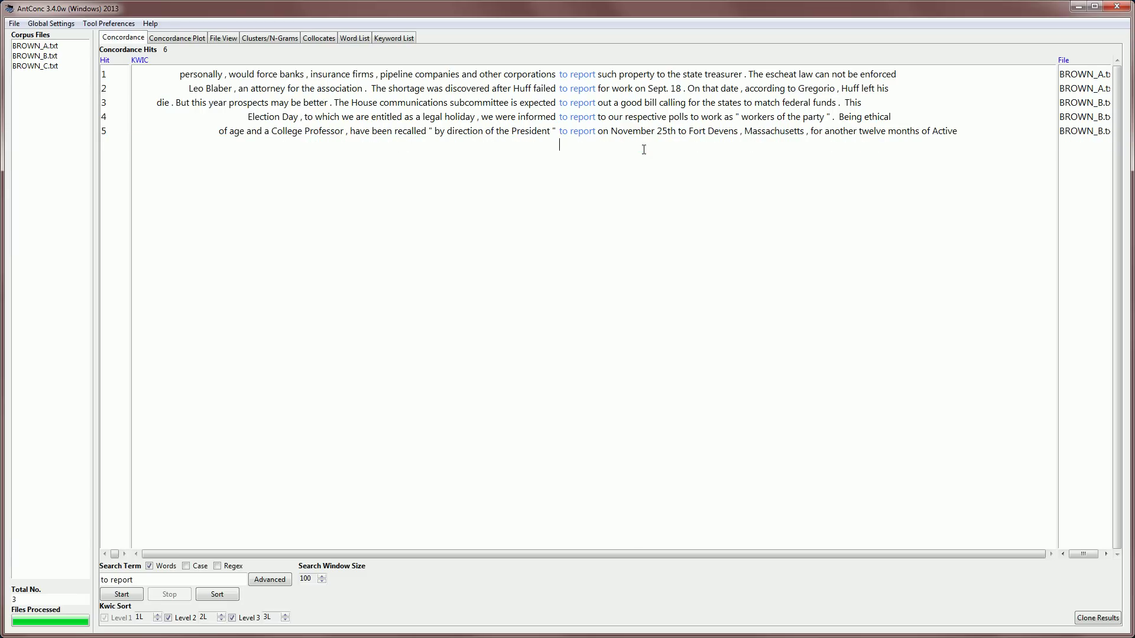
Remove every concordance line except hit 2 from BROWN_A.
left_click(618, 88, "shift")
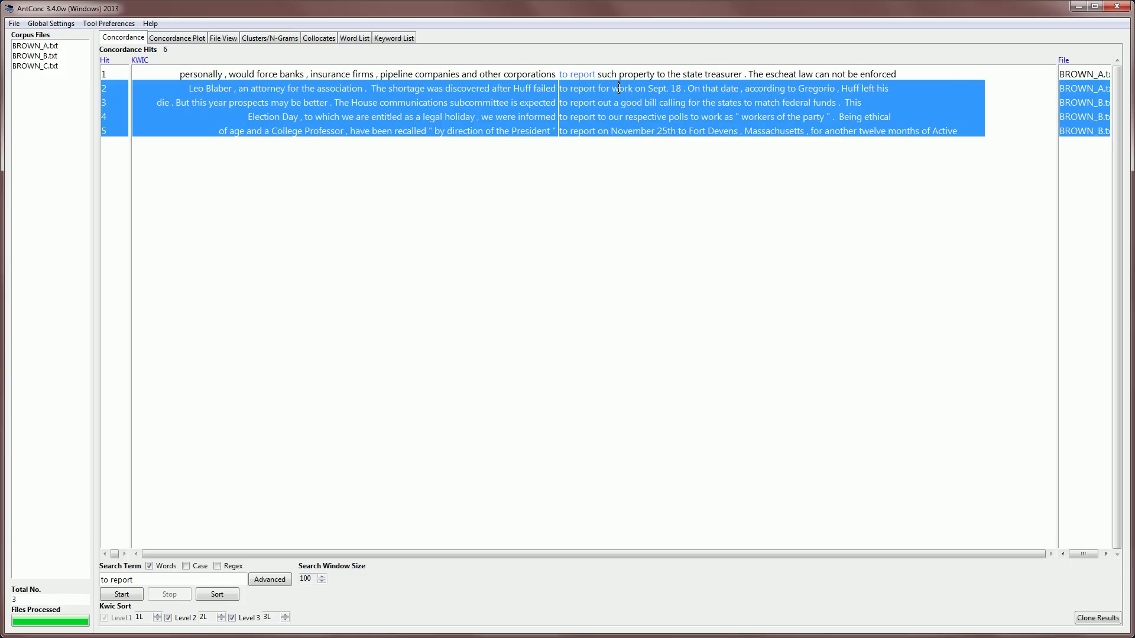
left_click(611, 88)
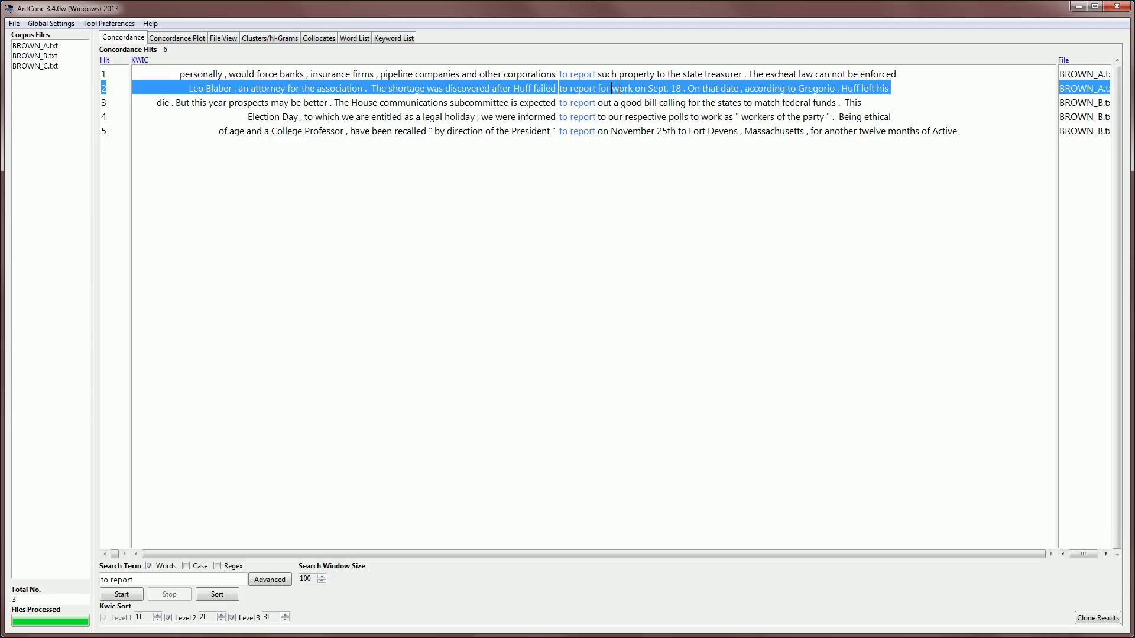
key("ctrl+Delete")
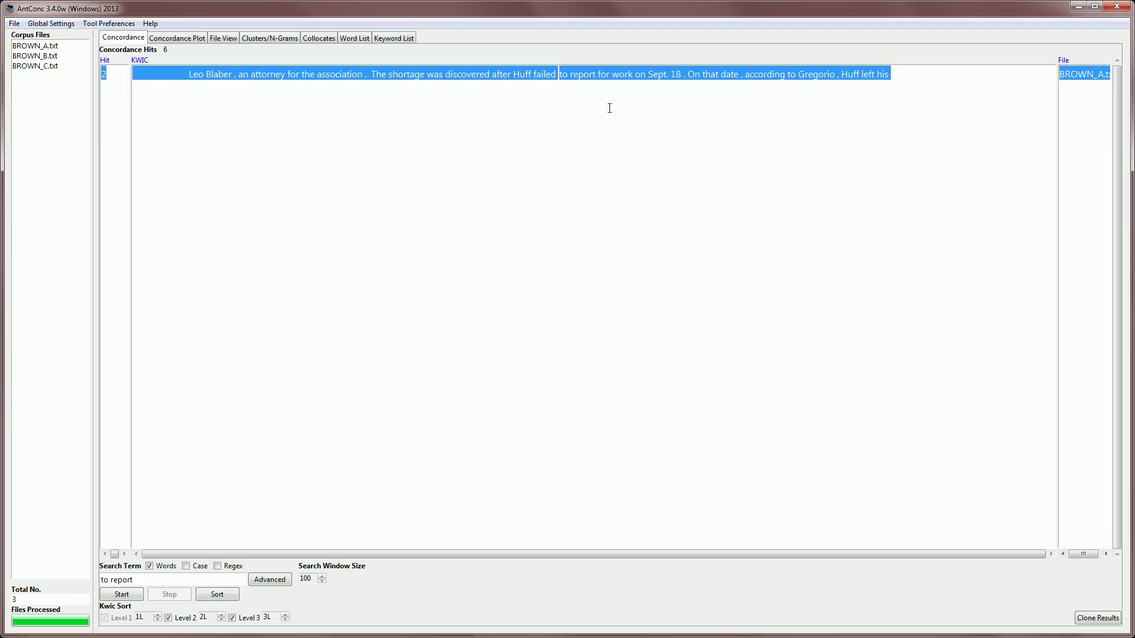
left_click(608, 106)
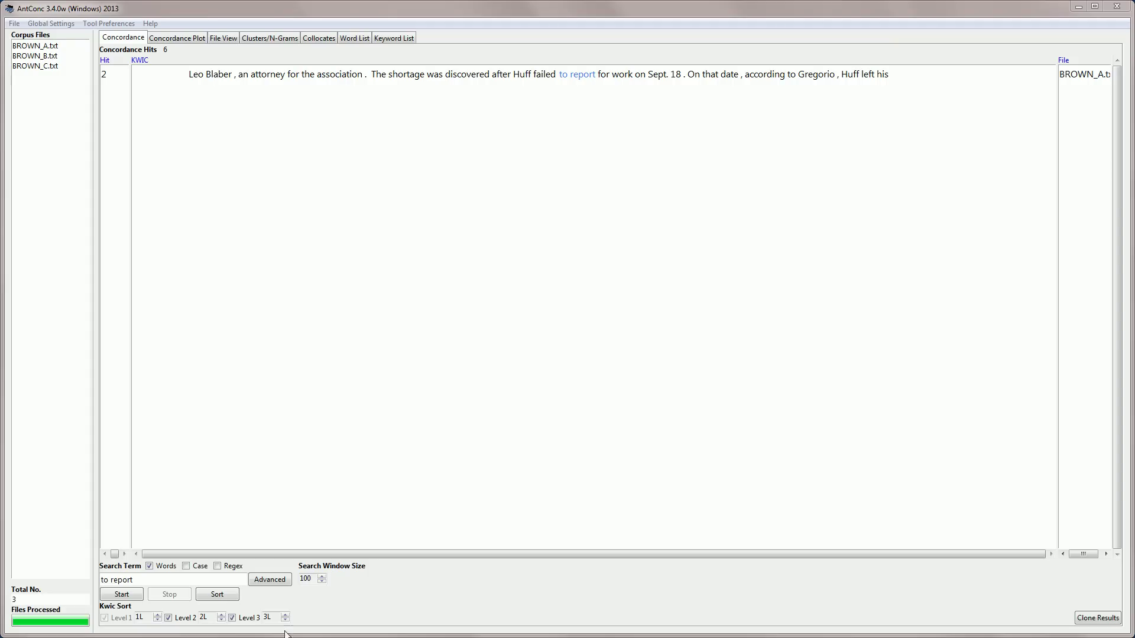
left_click(134, 581)
left_click_drag(134, 581, 87, 585)
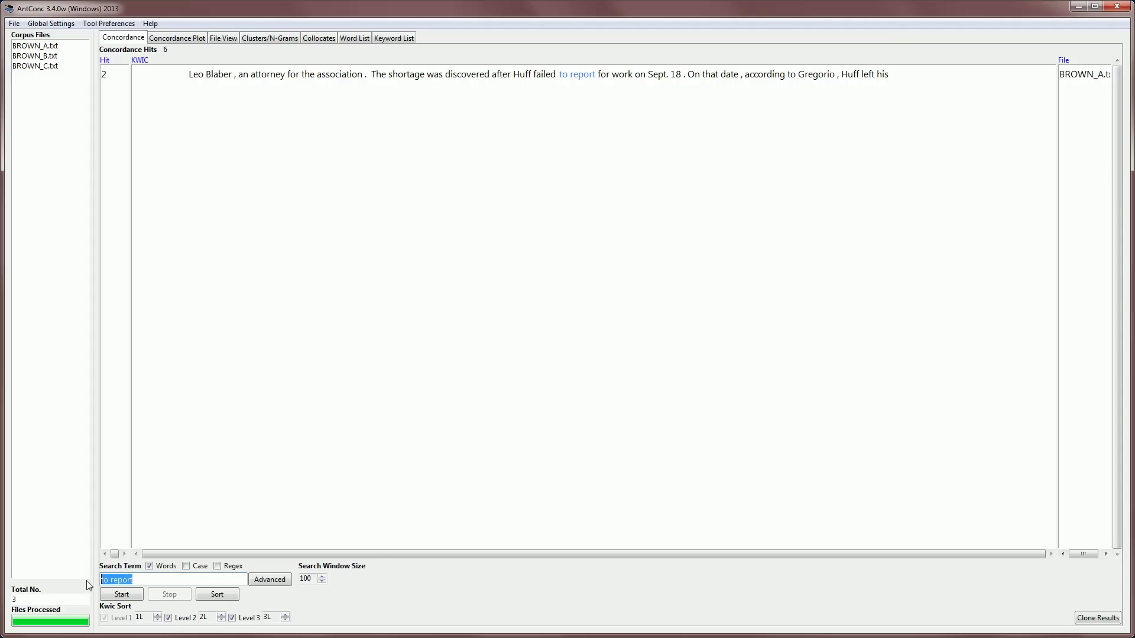
Run concordances for report and then reporting.
type("report")
key("Return")
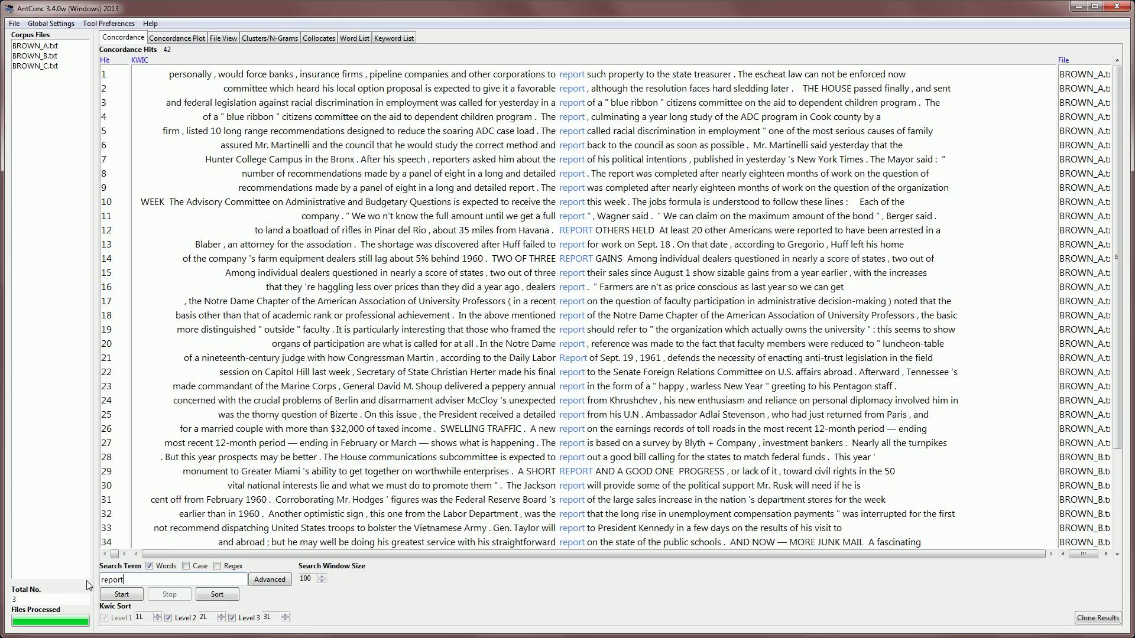
type("ing")
key("Return")
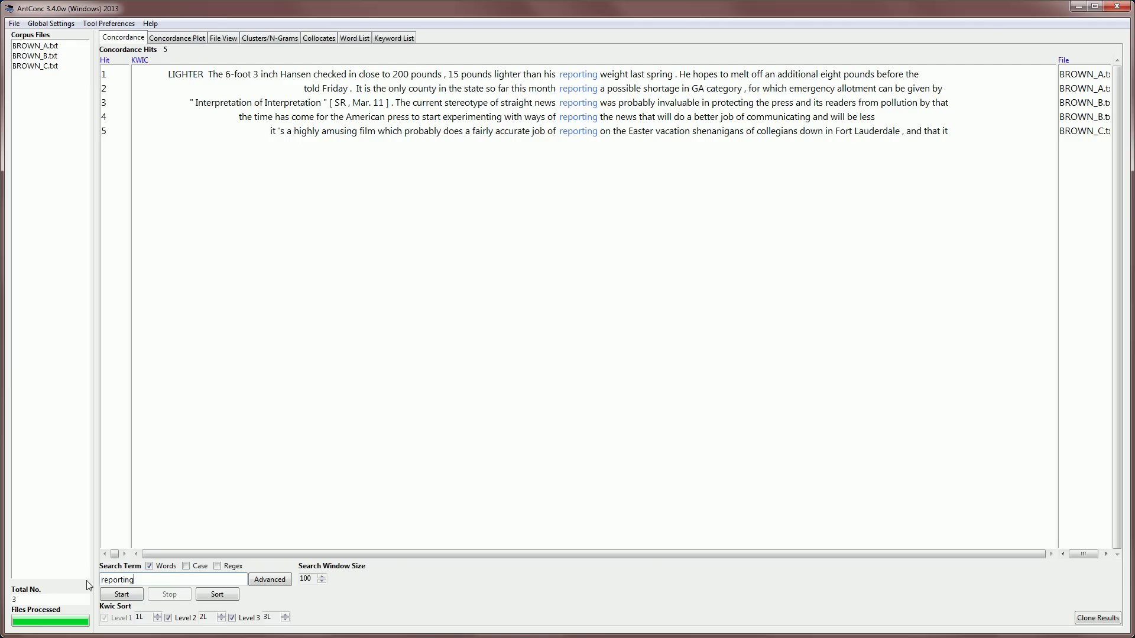
Search with the advanced term list report, reporting, reported, to report, giving 93 hits.
left_click(270, 580)
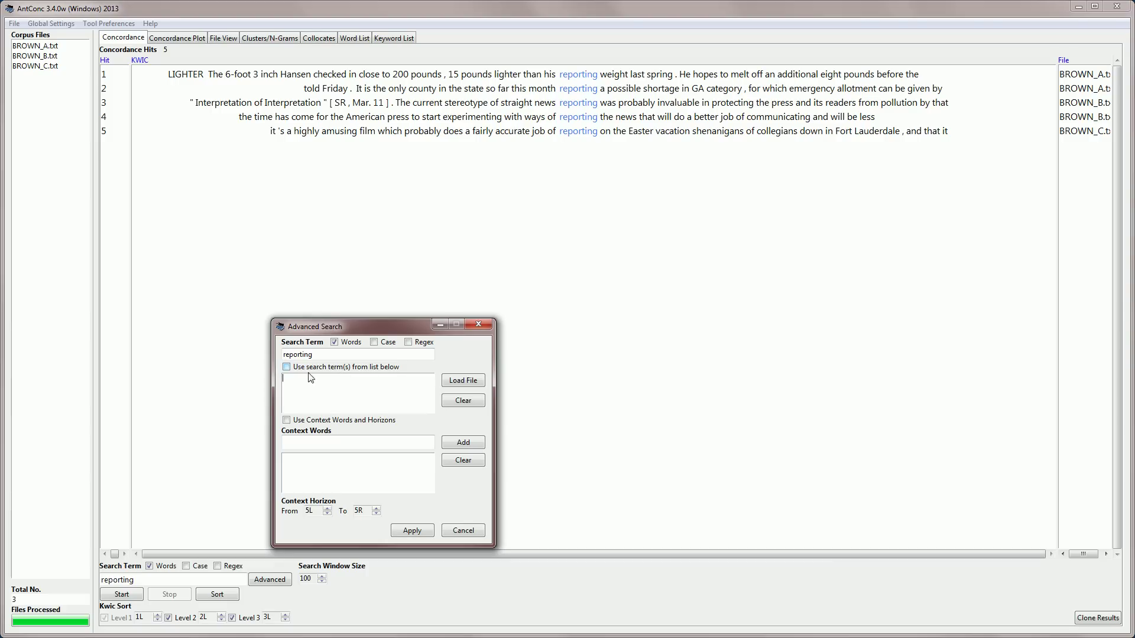
left_click(287, 367)
left_click(294, 382)
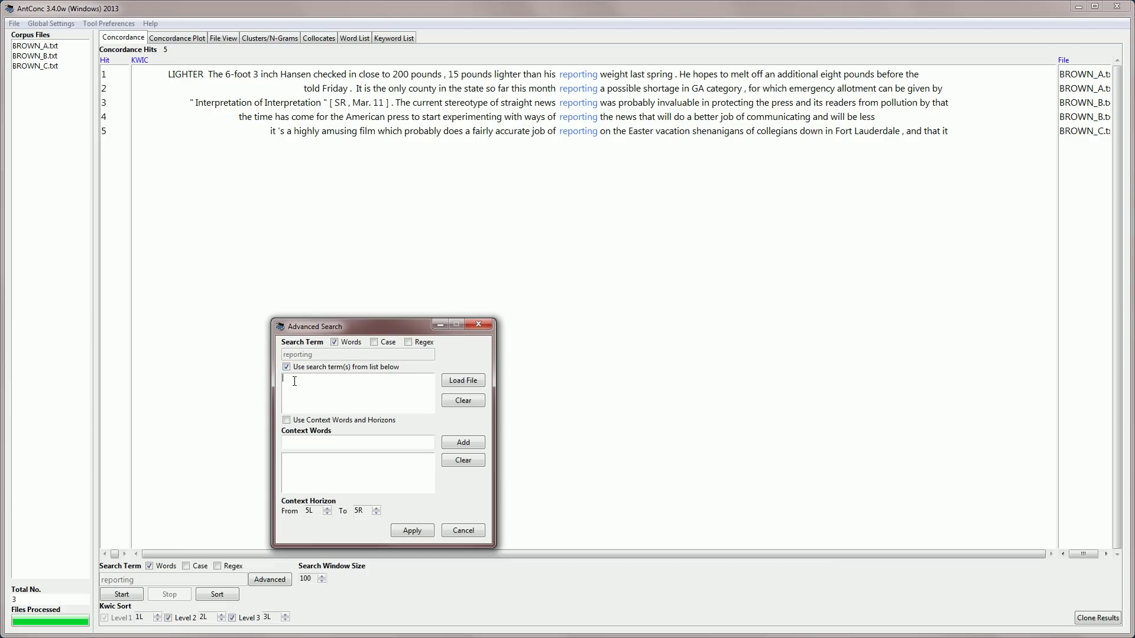
type("reporting")
key("BackSpace")
key("BackSpace")
type("reporting reported to repo")
left_click(411, 530)
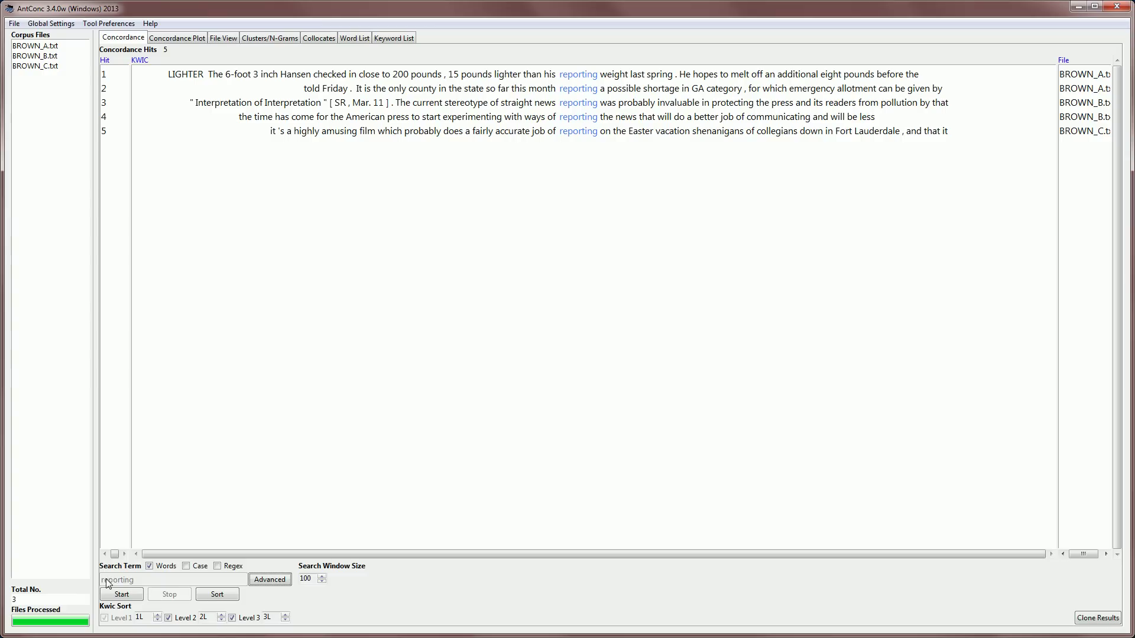
left_click(122, 594)
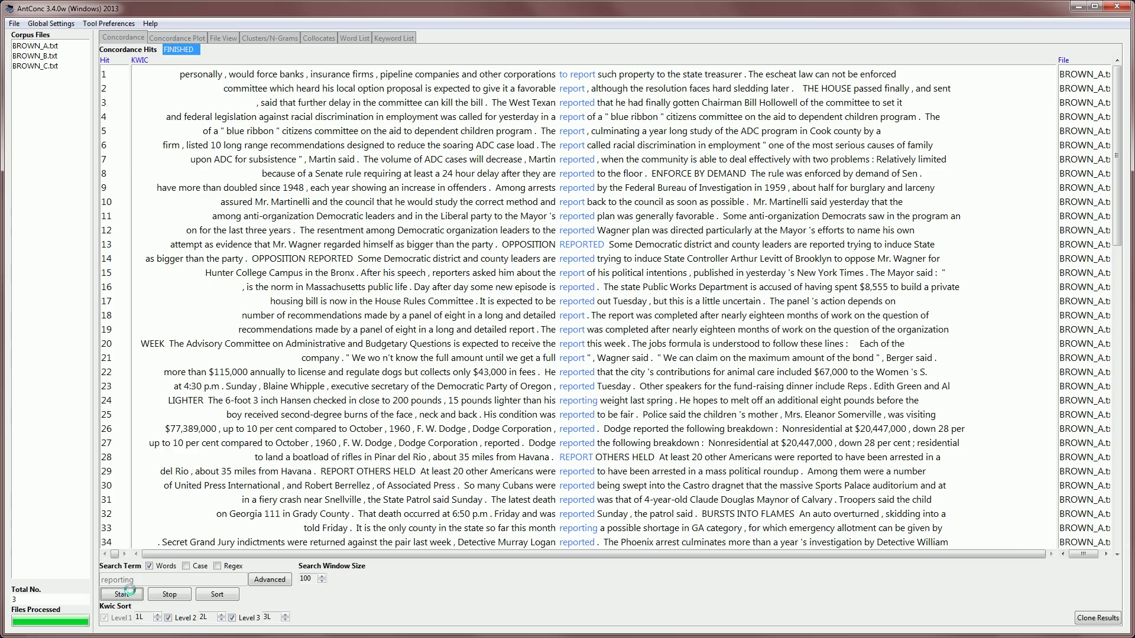
mouse_move(1118, 82)
left_mouse_down()
mouse_move(1119, 189)
mouse_move(1117, 68)
left_mouse_up()
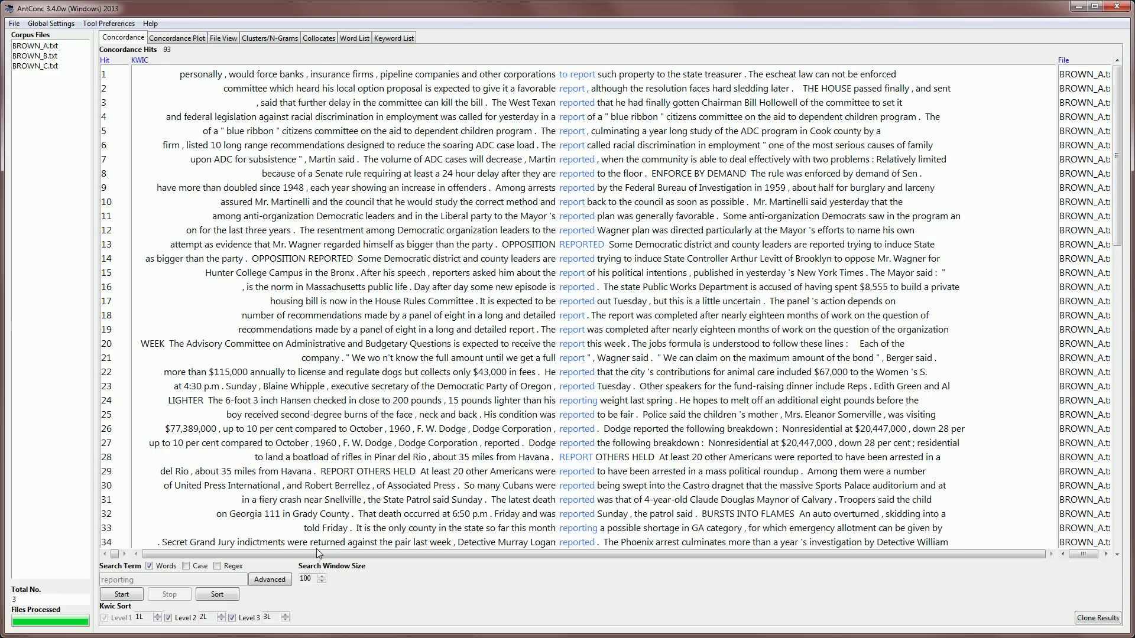
Replace the term list with demo_lists\file_search_list.txt and rerun for 114 hits.
left_click(272, 580)
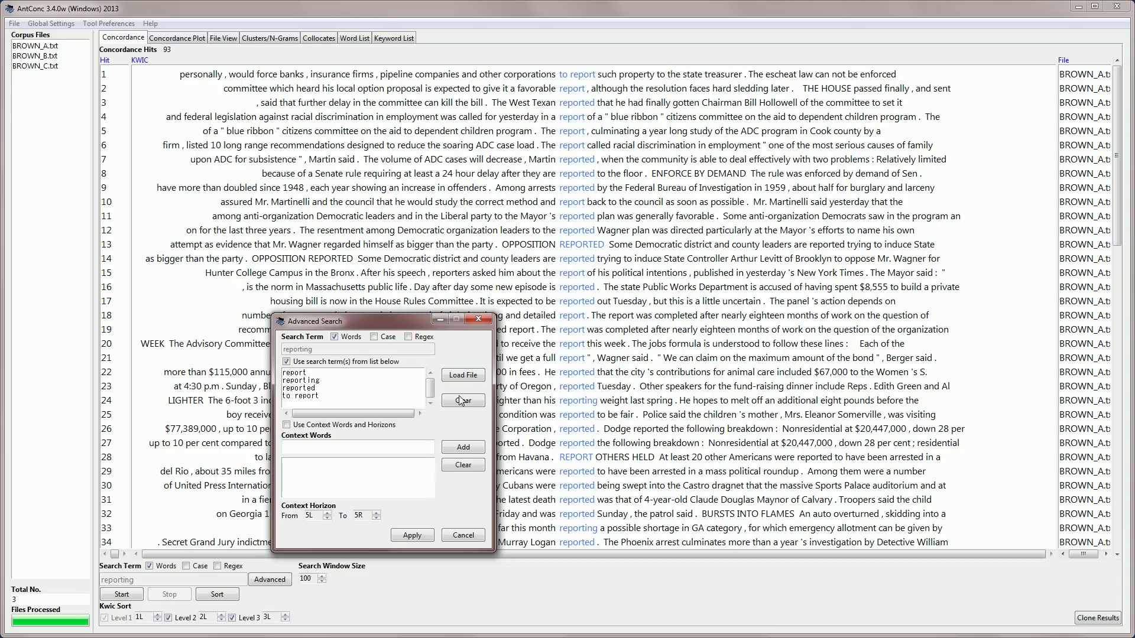
left_click(458, 403)
key("Escape")
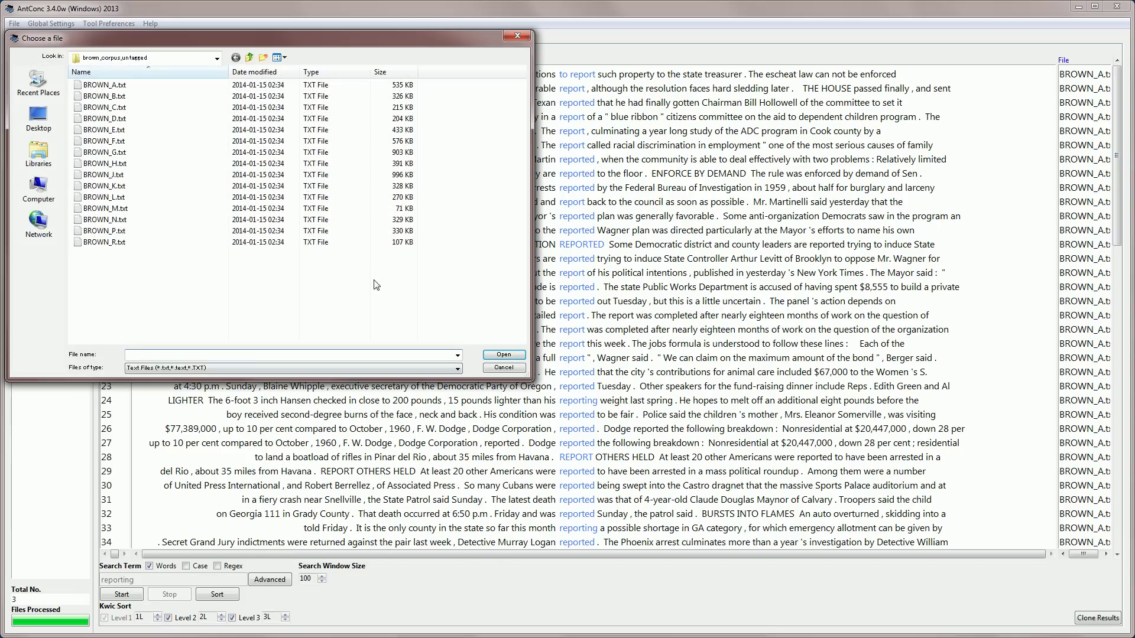
left_click(249, 59)
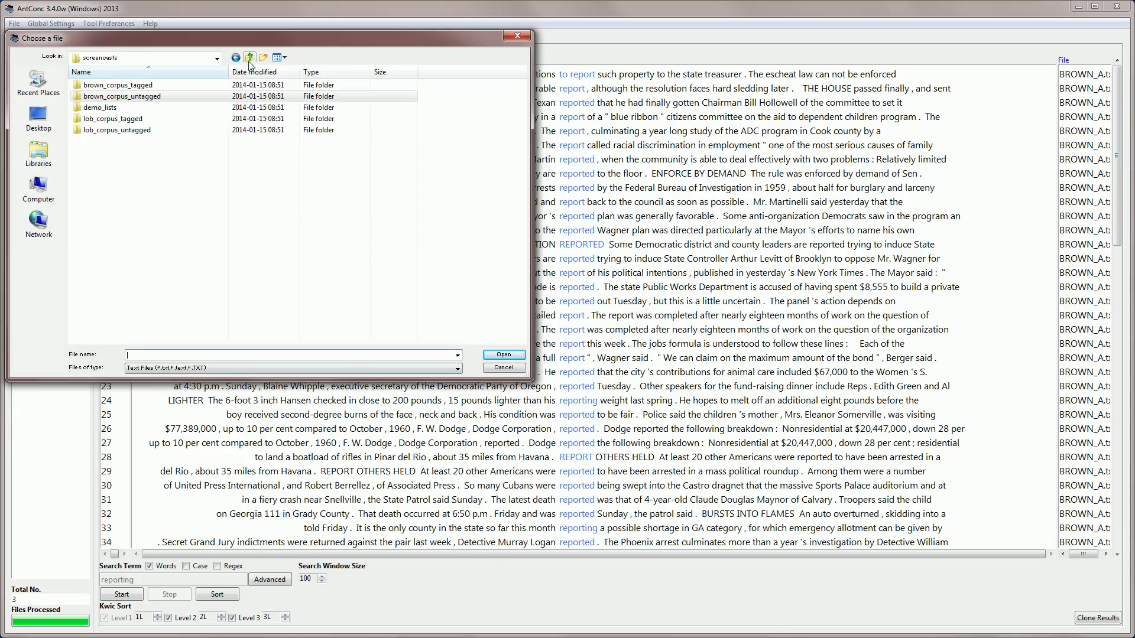
double_click(105, 108)
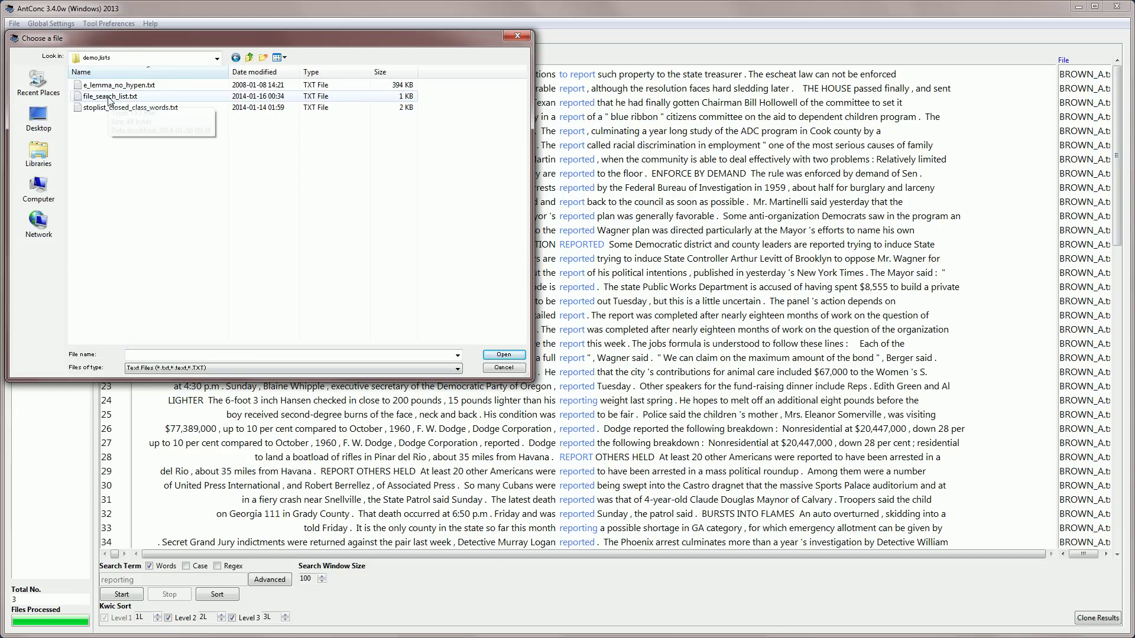
double_click(108, 97)
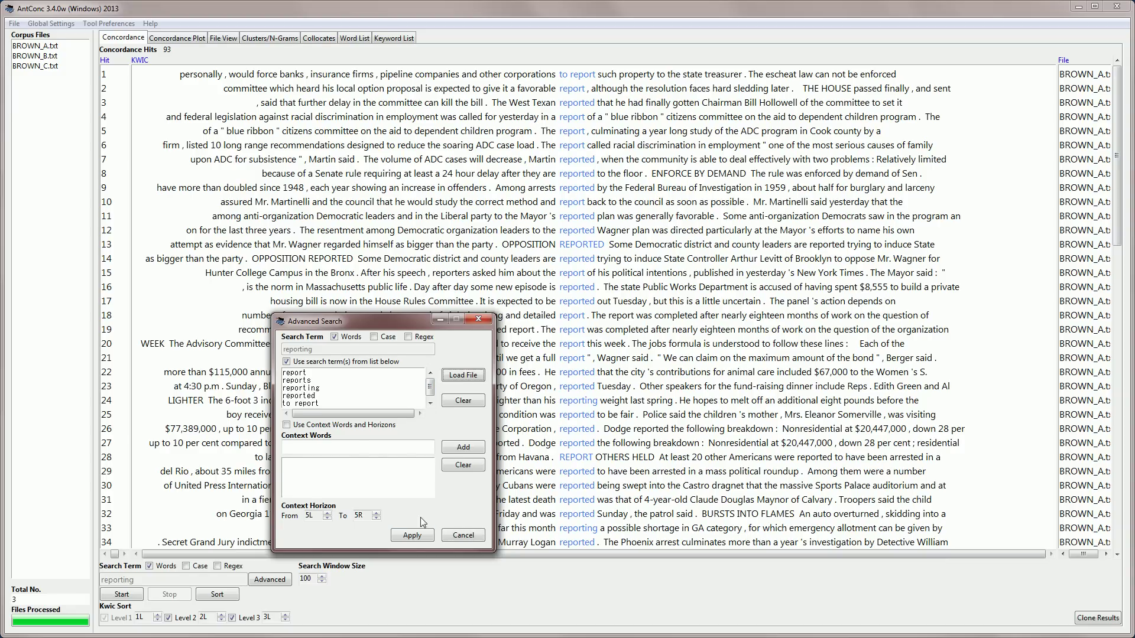
left_click(410, 534)
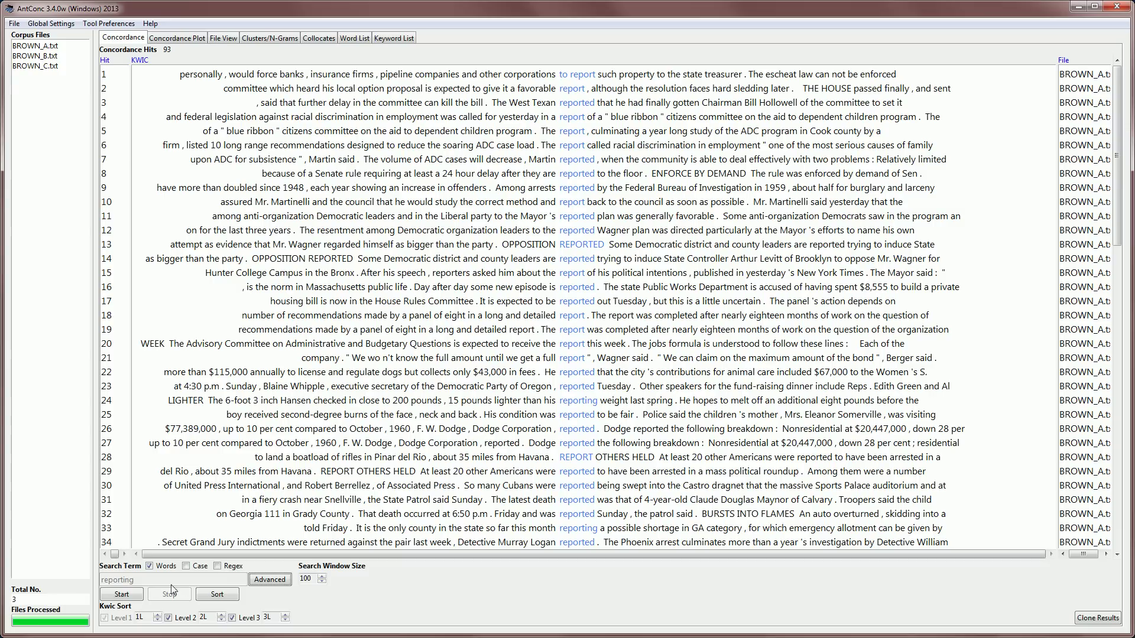
left_click(120, 594)
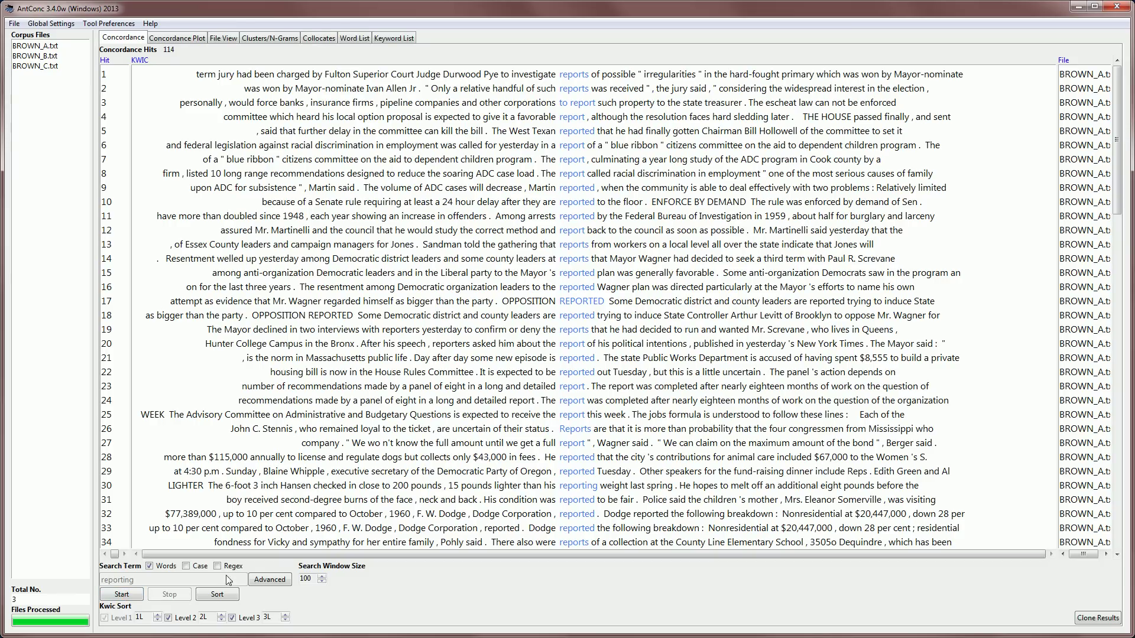
Turn off the term list and edit the single search term to report*.
left_click(267, 580)
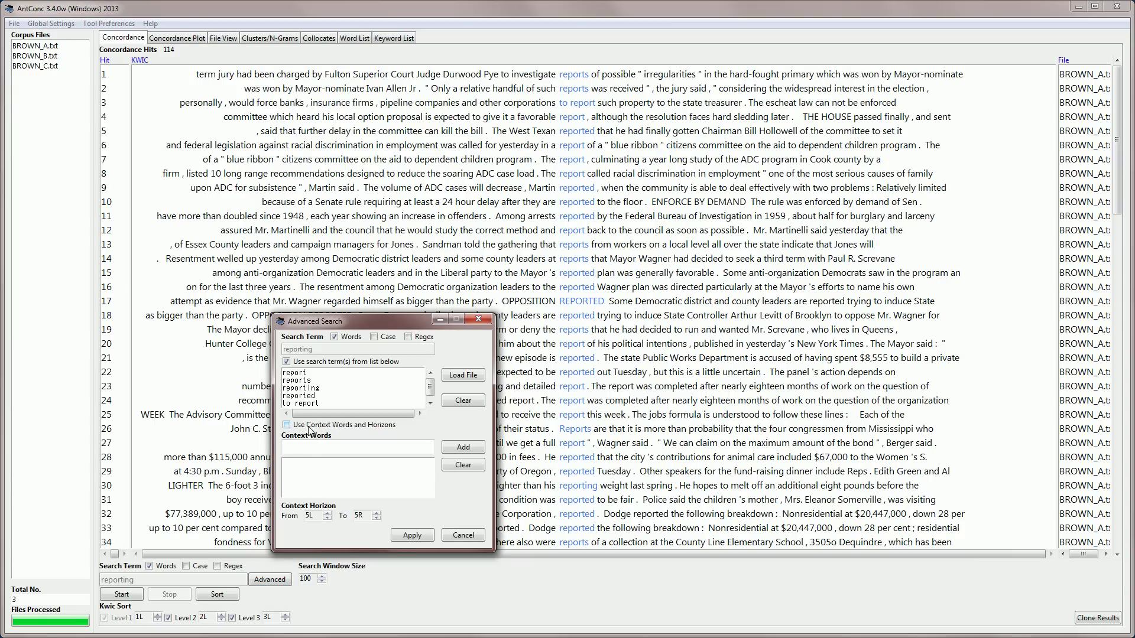
left_click(289, 363)
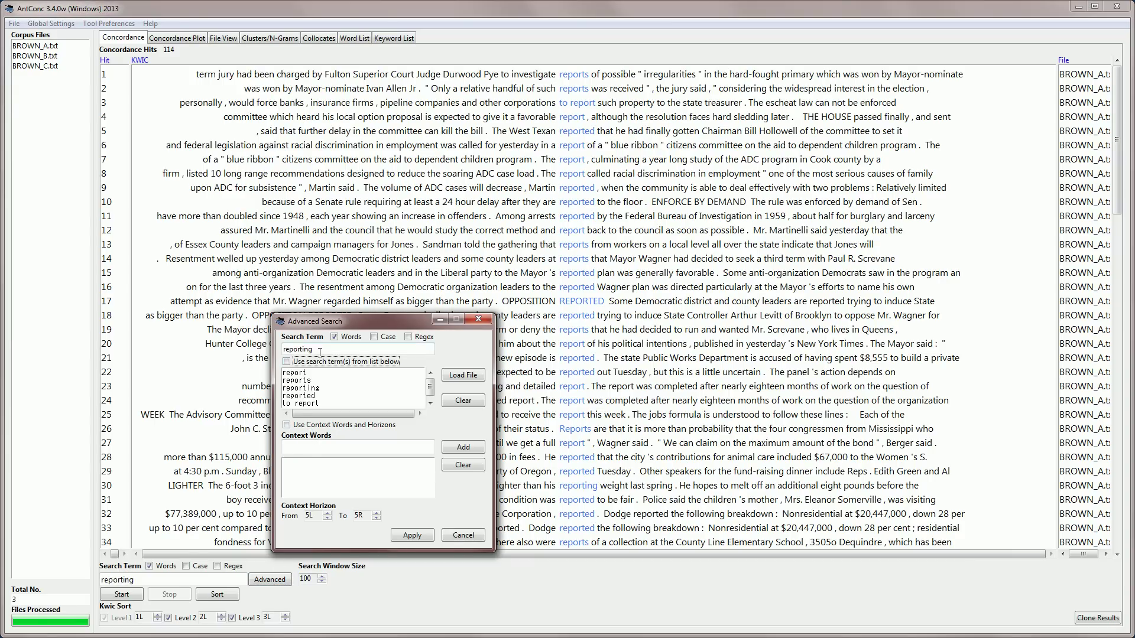
left_click(319, 352)
key("BackSpace")
key("BackSpace")
Add context words said and say with a 5L–5R horizon and rerun, leaving 8 hits.
left_click(287, 426)
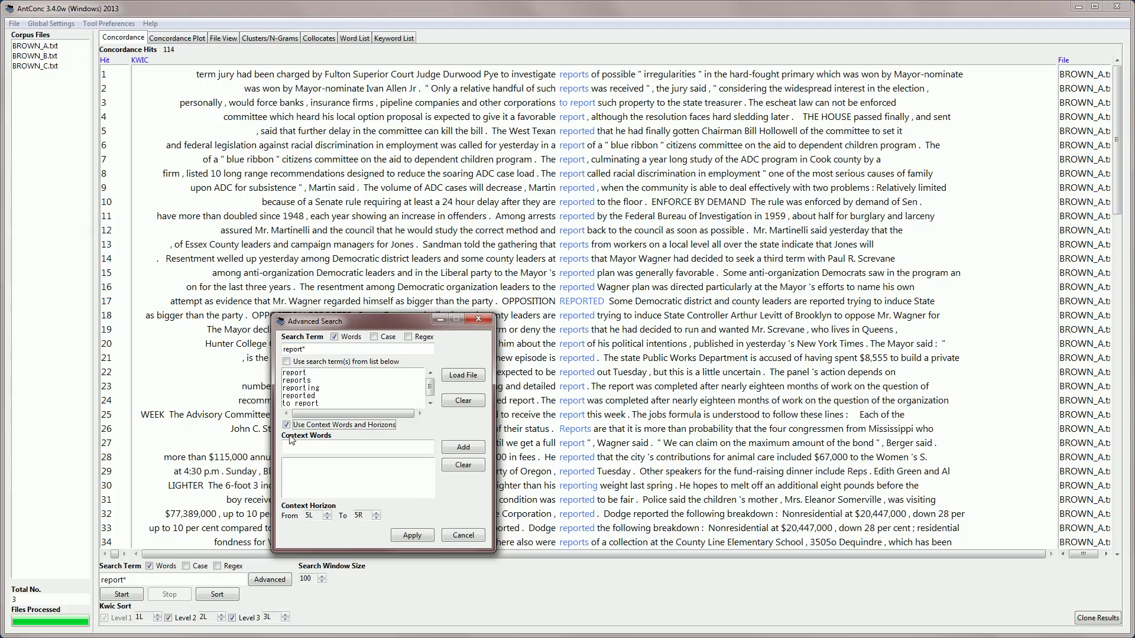
left_click(293, 448)
type("sa")
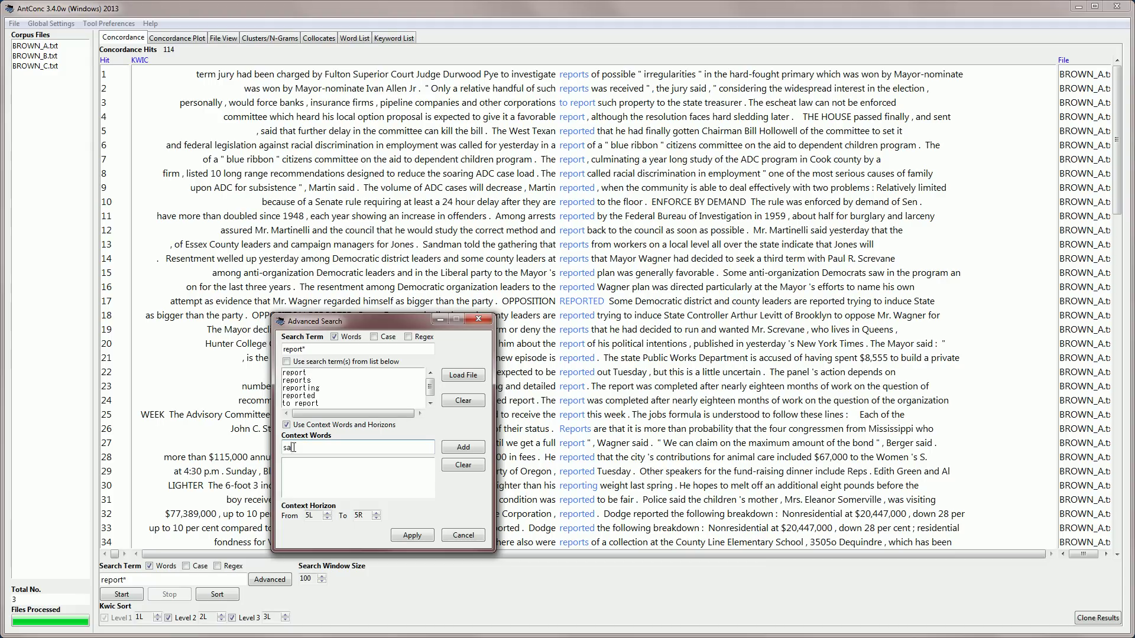
type("id")
left_click(463, 447)
left_click(297, 447)
type("say")
left_click(463, 450)
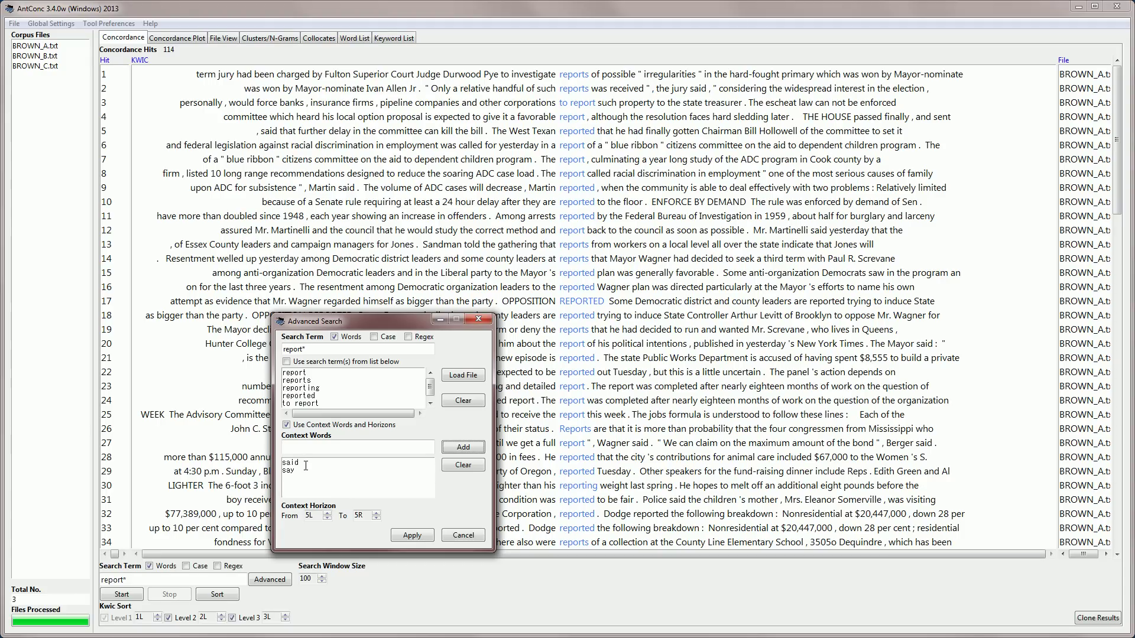
left_click(407, 538)
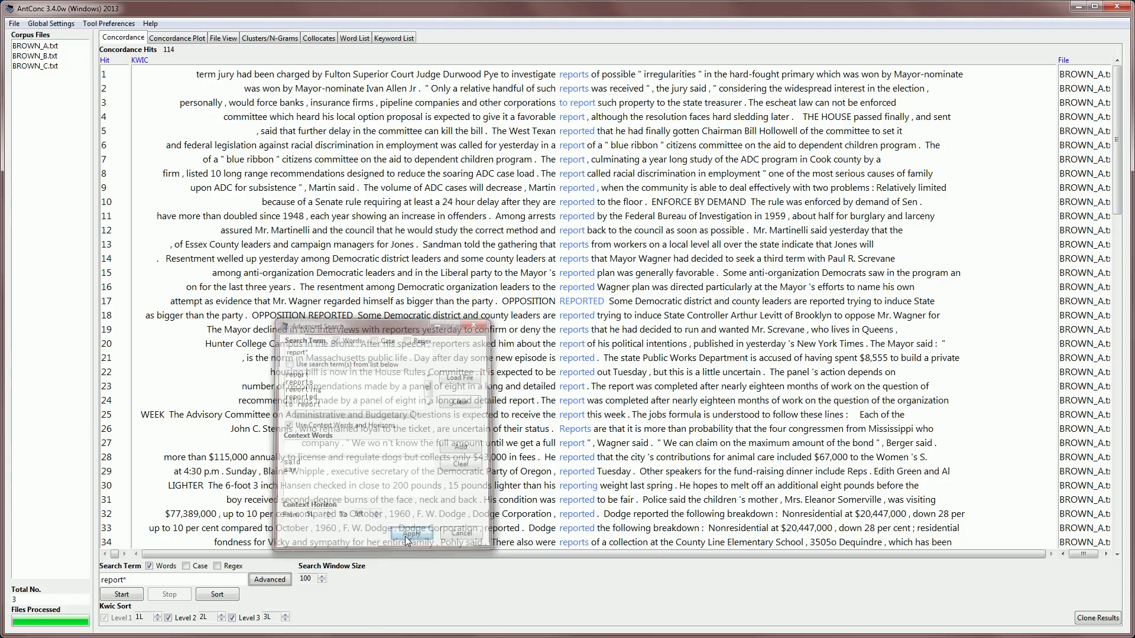
left_click(121, 595)
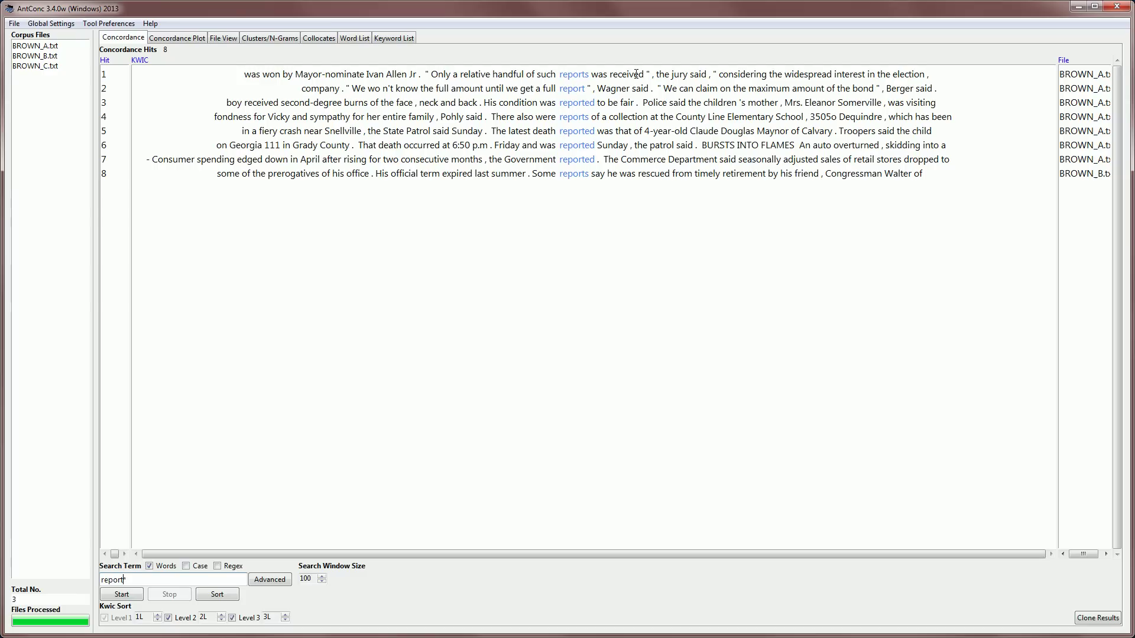
Highlight said in lines 1, 2, 3, 5 and 6 and say in line 8.
double_click(696, 75)
double_click(638, 88)
double_click(678, 104)
double_click(442, 131)
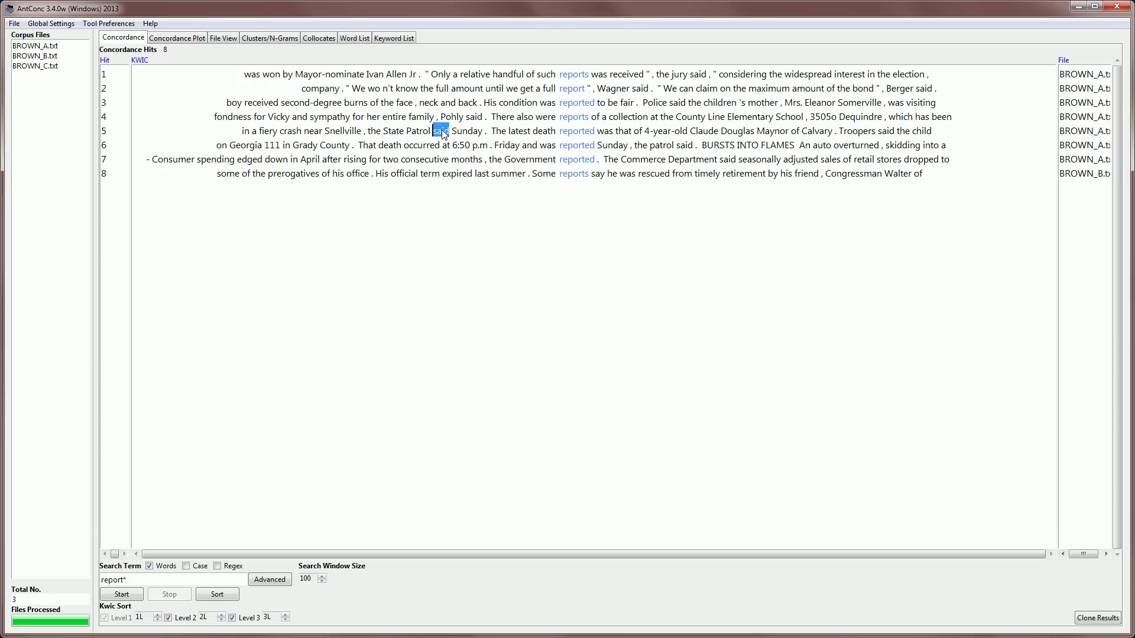
double_click(684, 146)
double_click(593, 174)
left_click(593, 178)
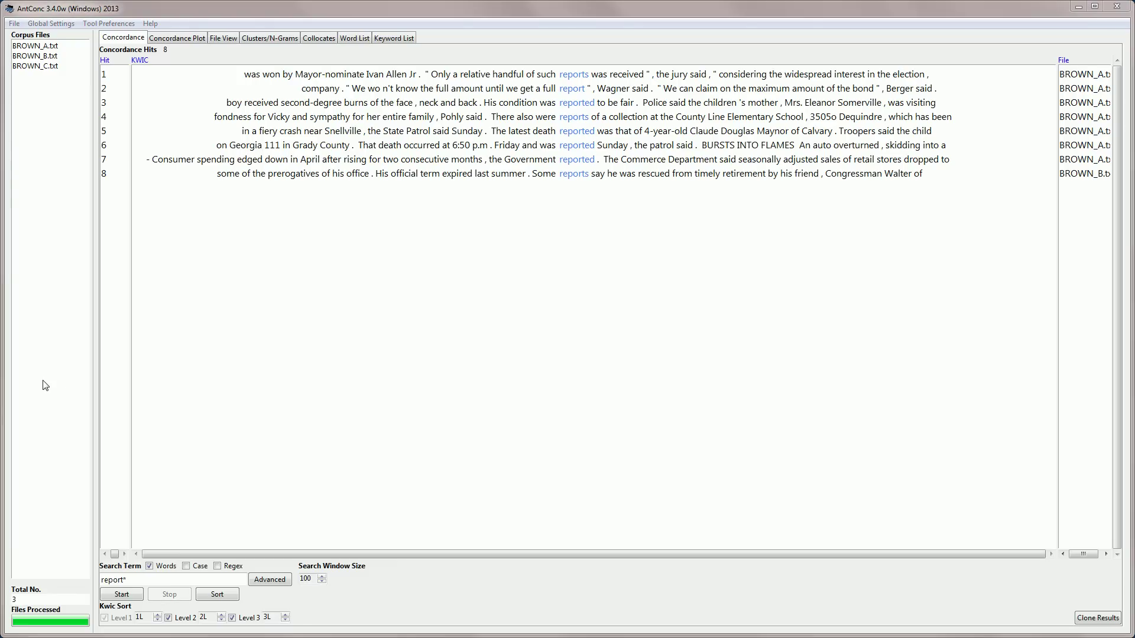
Untick context words and rerun report* for 135 hits, then open Tool Preferences.
left_click(270, 580)
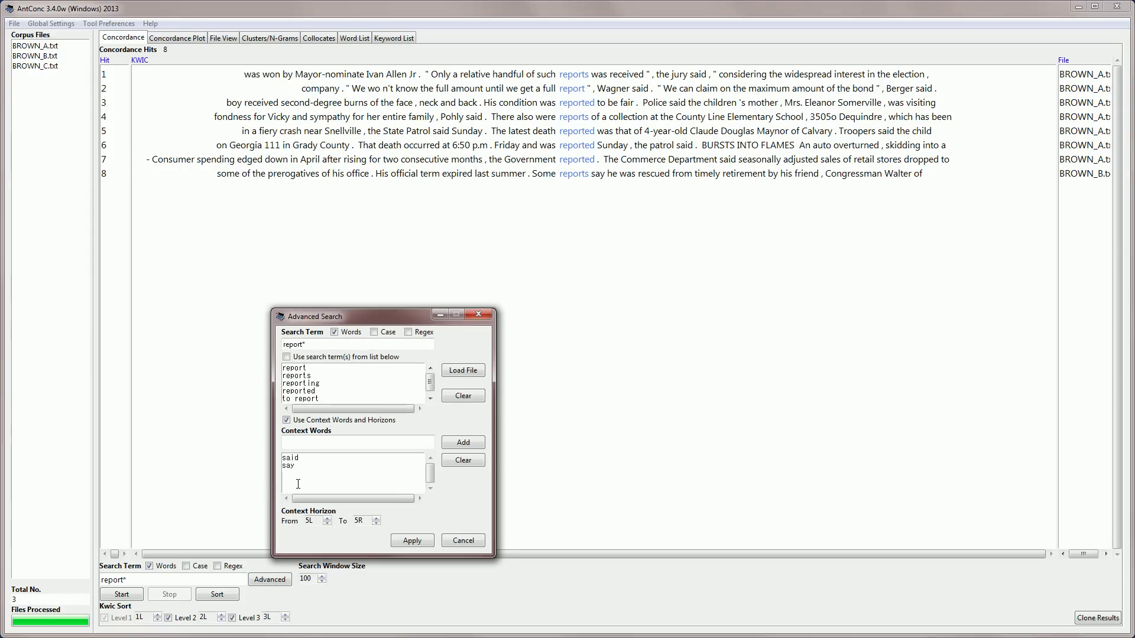
left_click(287, 421)
left_click(410, 542)
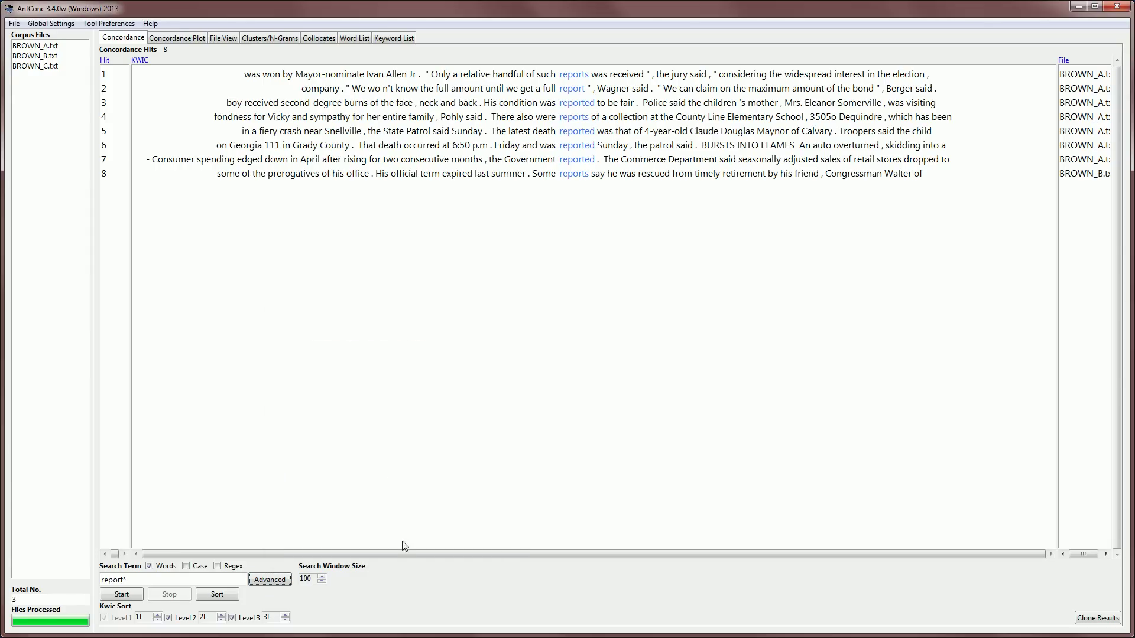
left_click(122, 595)
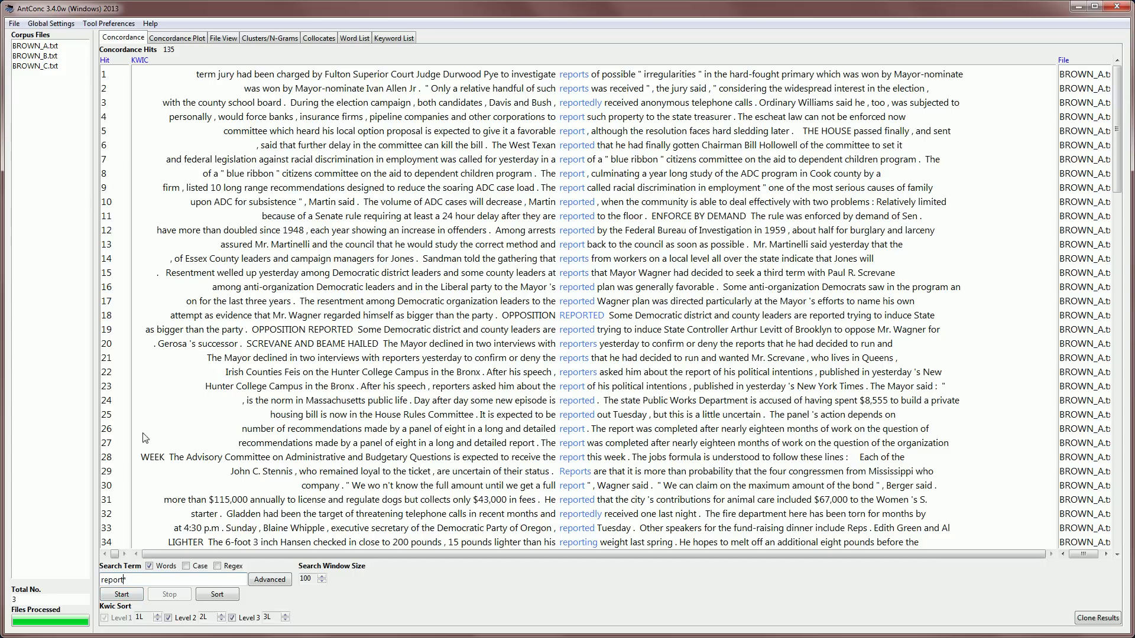
left_click(103, 24)
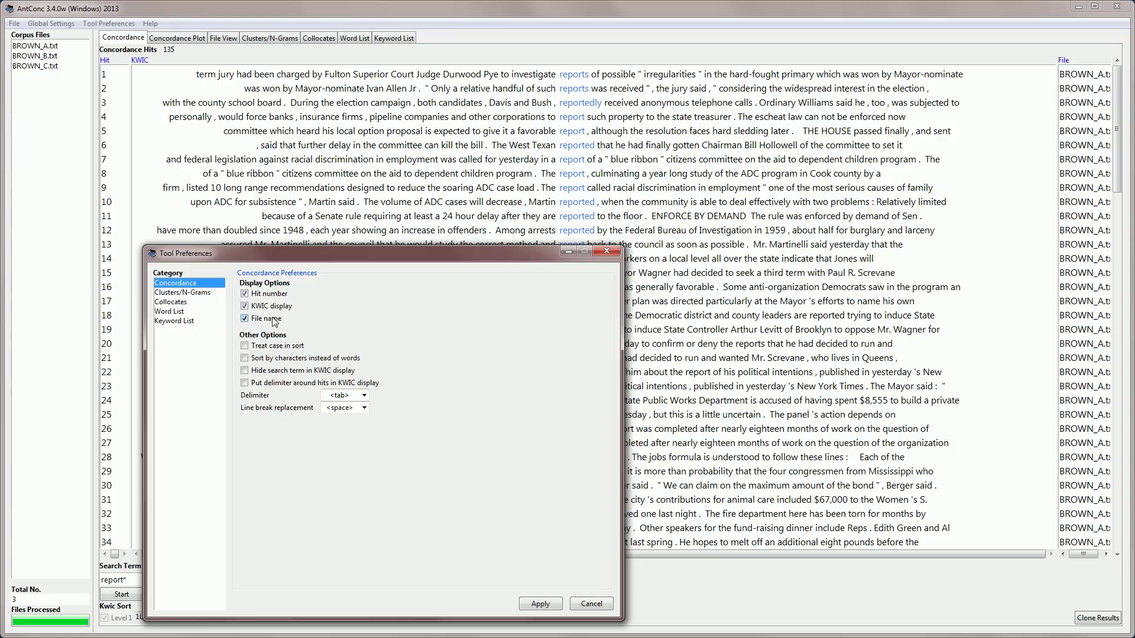
Hide the file name column in the concordance, then restore it.
left_click(249, 321)
left_click(535, 603)
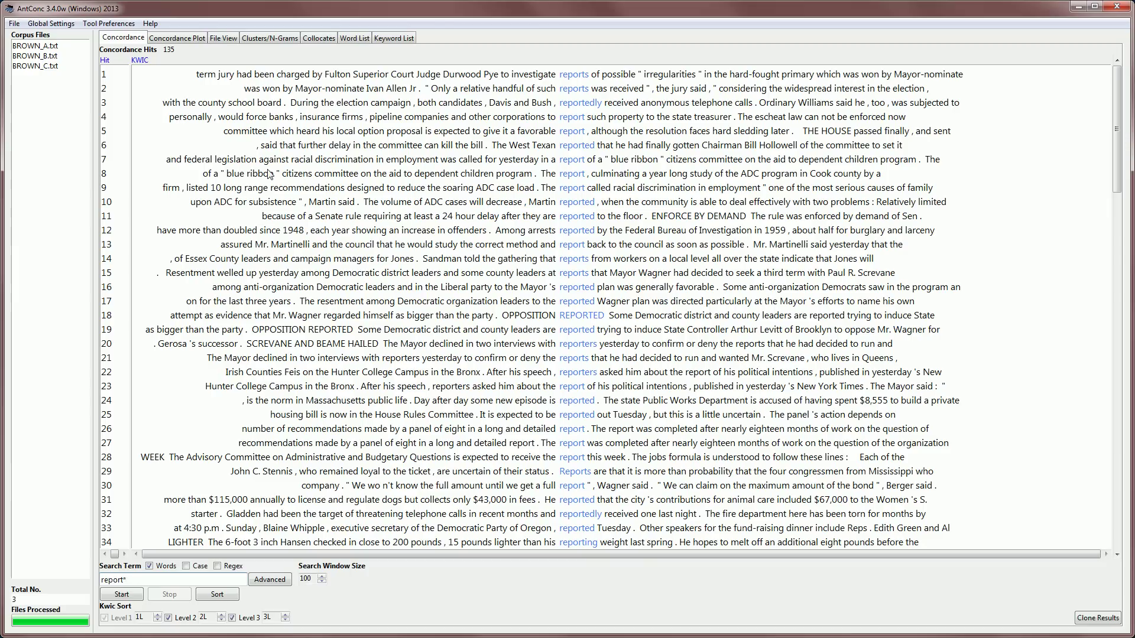
left_click(121, 23)
left_click(273, 320)
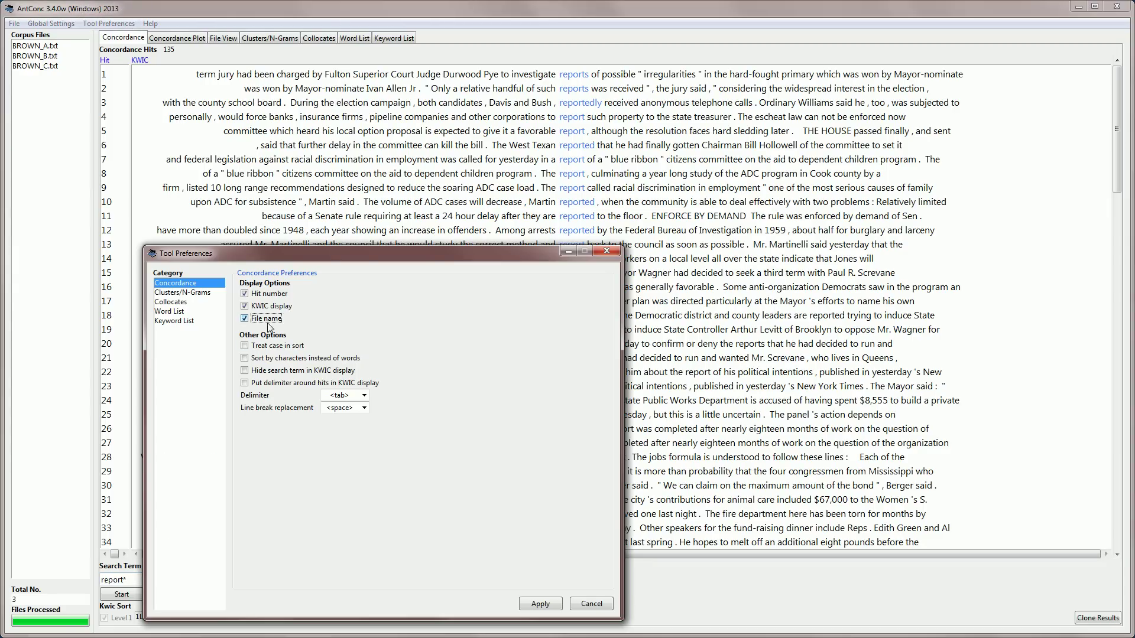
left_click(545, 600)
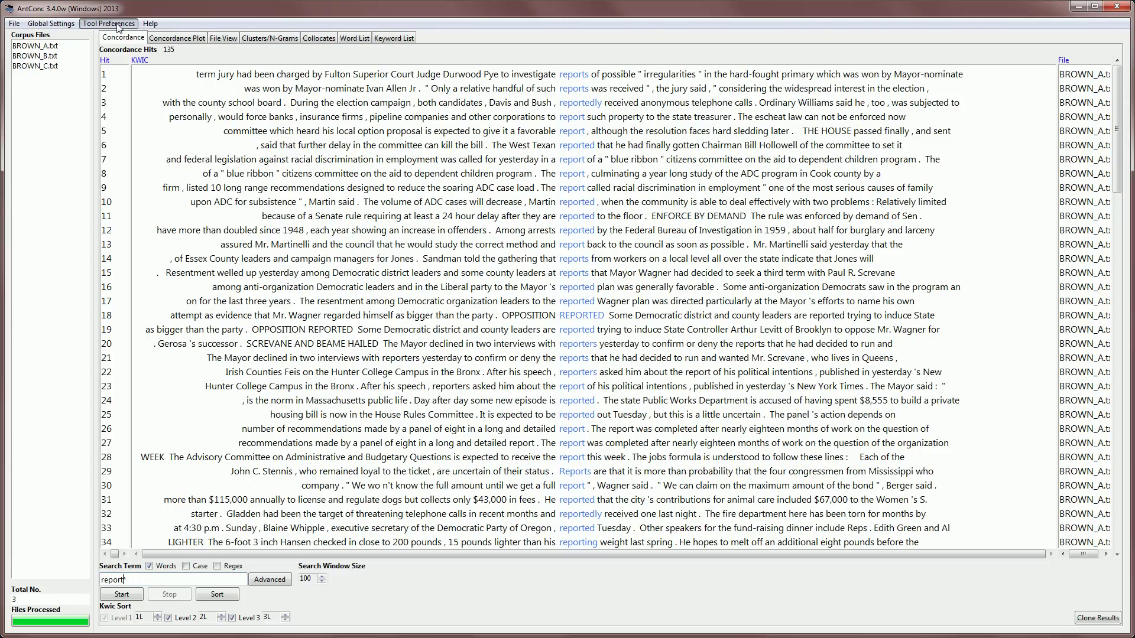
Turn on Treat case in sort and rerun the report* search.
left_click(117, 27)
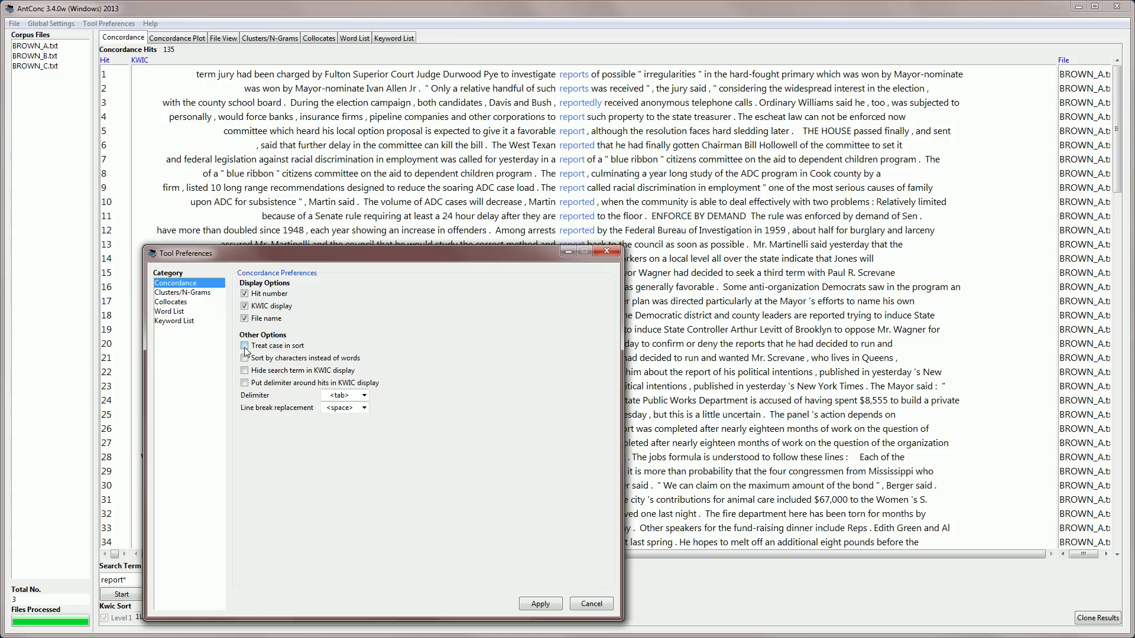
left_click(245, 347)
left_click(538, 604)
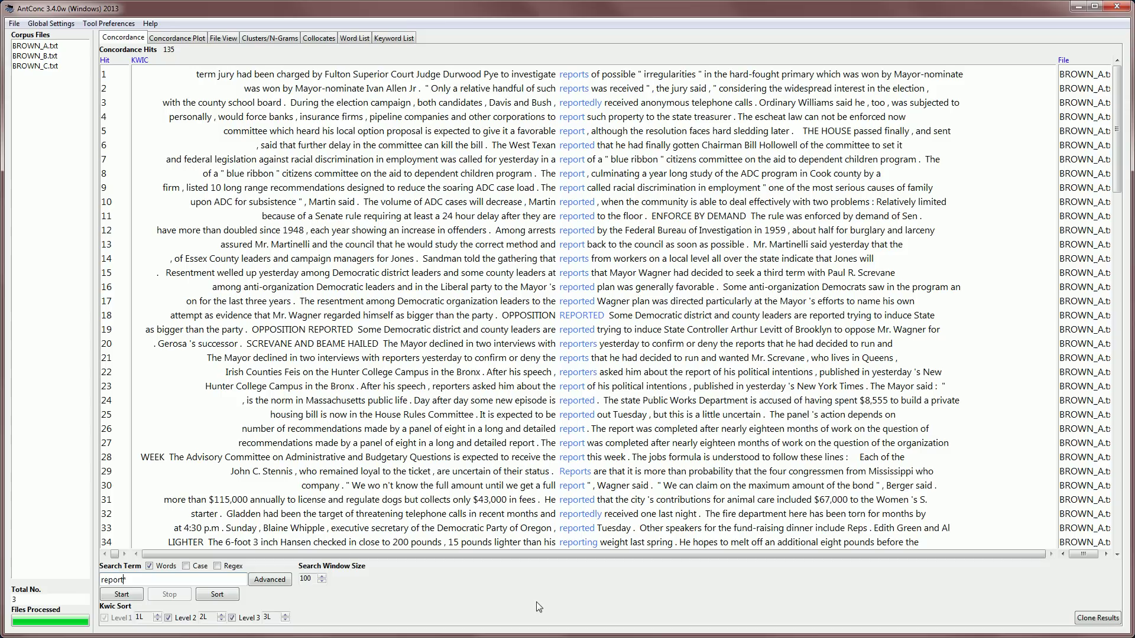
left_click(141, 581)
left_click(113, 596)
Re-sort the 135 hits with sort levels 0, 1R and 2R, putting uppercase REPORT first.
left_click(222, 596)
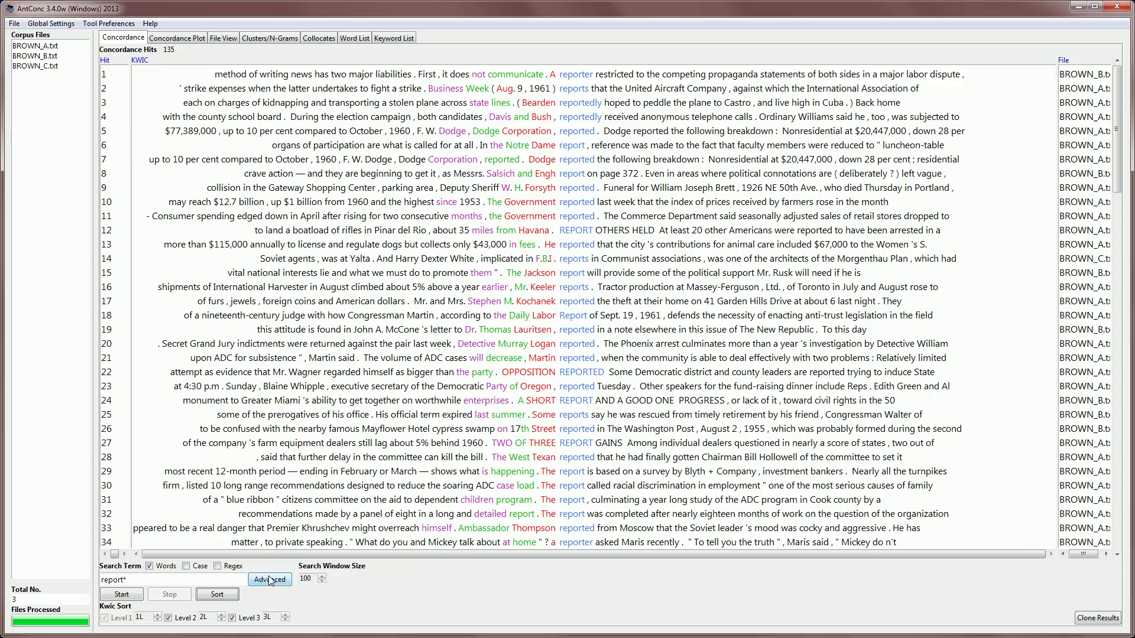
left_click(158, 620)
left_click(158, 619)
left_click(221, 620)
left_click(221, 620)
left_click(221, 620)
left_click(285, 620)
left_click(218, 594)
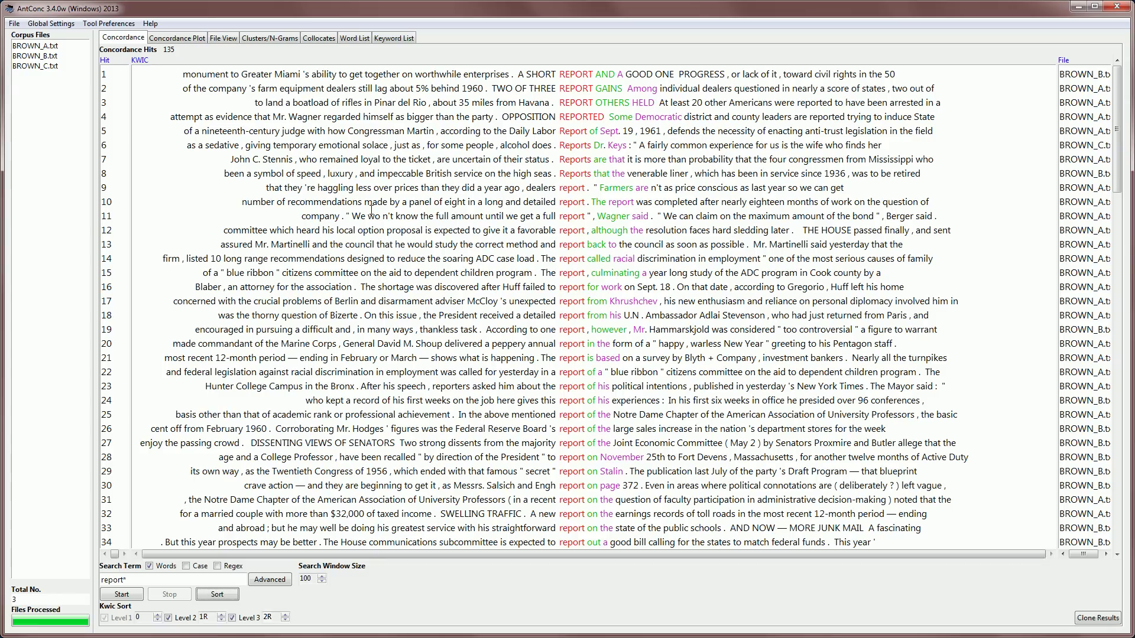
Make sorting case-insensitive and sort by characters instead of words.
left_click(109, 24)
left_click(106, 35)
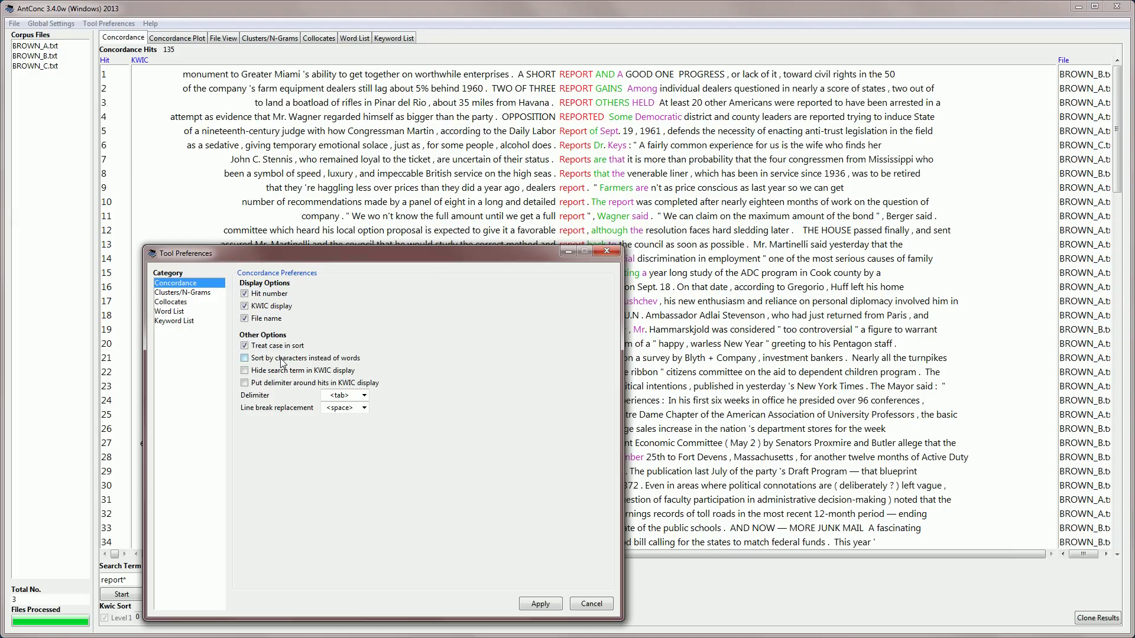
left_click(245, 346)
left_click(244, 359)
left_click(540, 603)
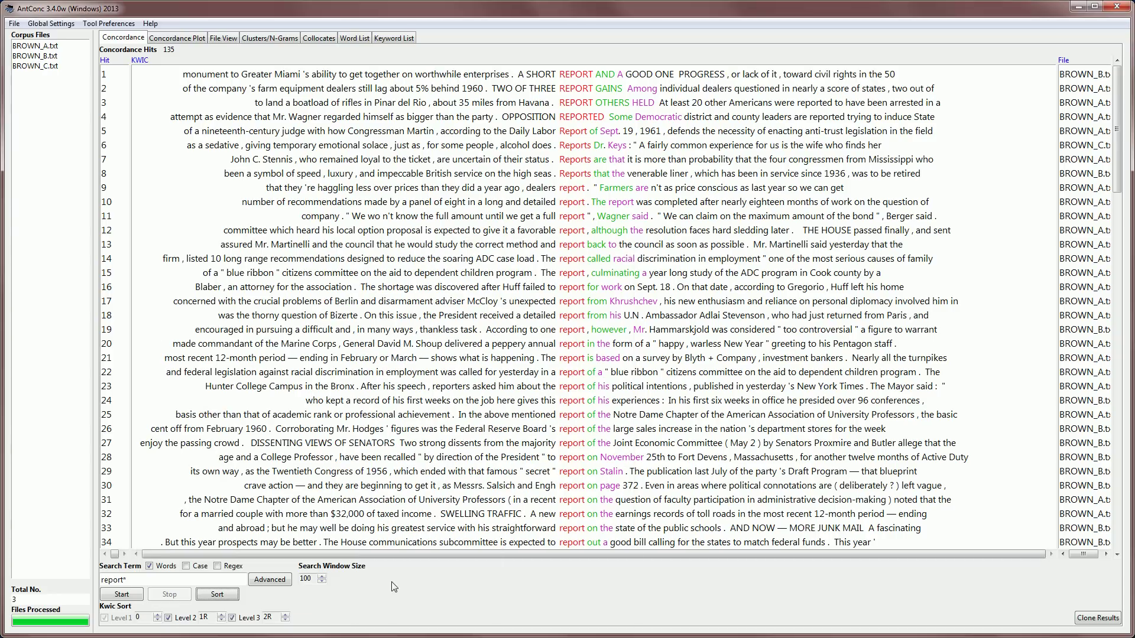
Rerun the report* search and sort it by levels 1R, 2R and 3R.
left_click(121, 596)
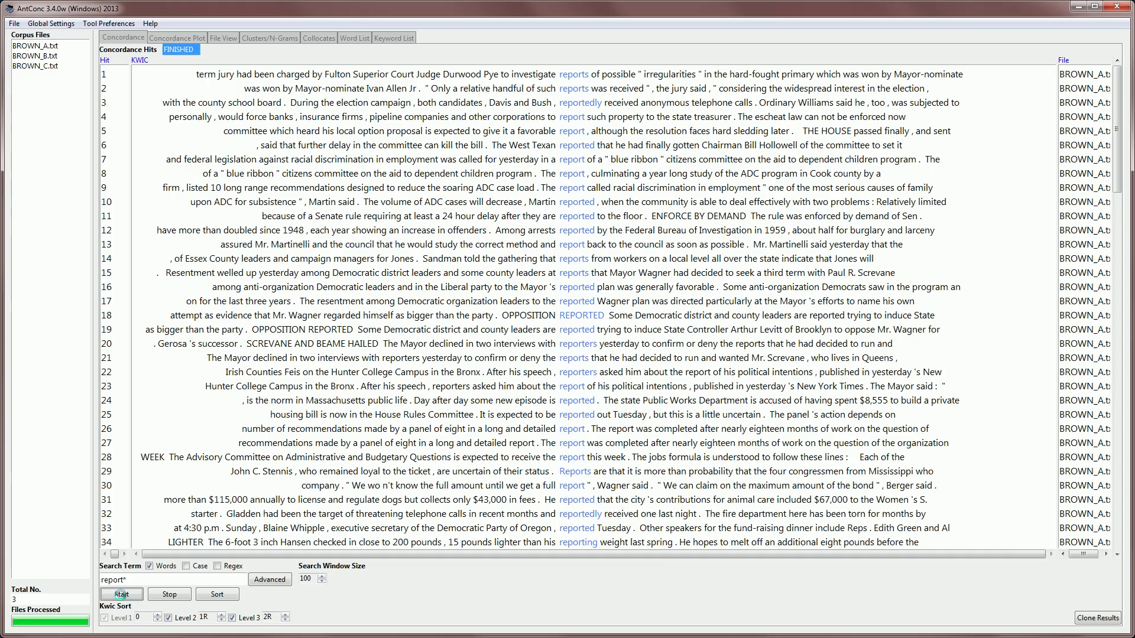
left_click(220, 595)
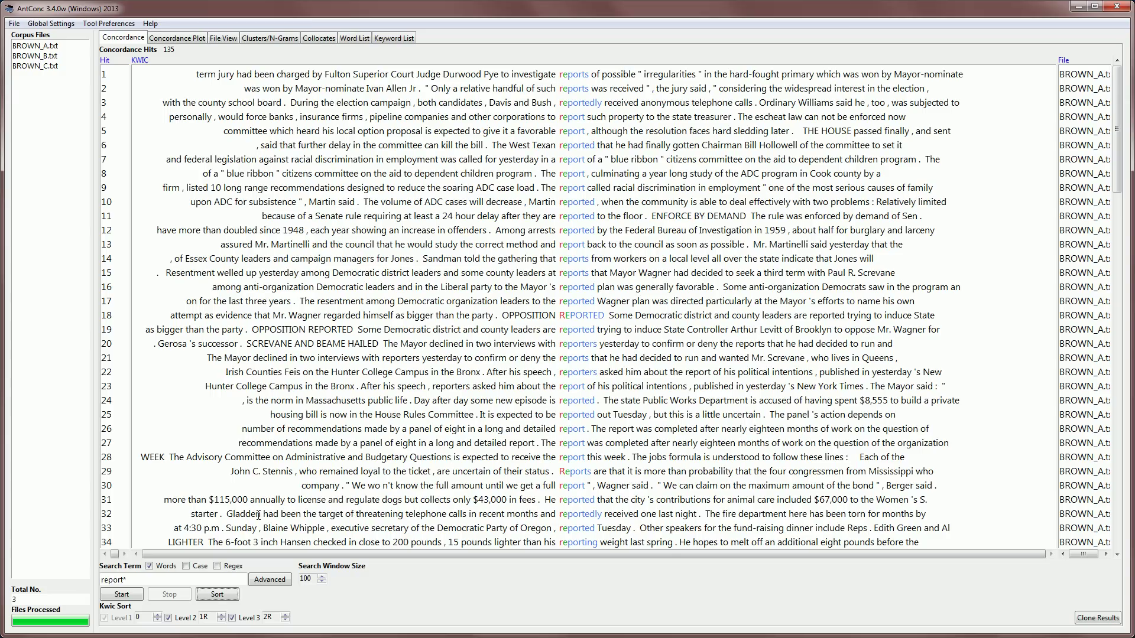
left_click(157, 615)
left_click(221, 615)
left_click(285, 615)
left_click(217, 594)
Switch back to word-based sorting, hide the search term as asterisks, and rerun report*.
left_click(109, 24)
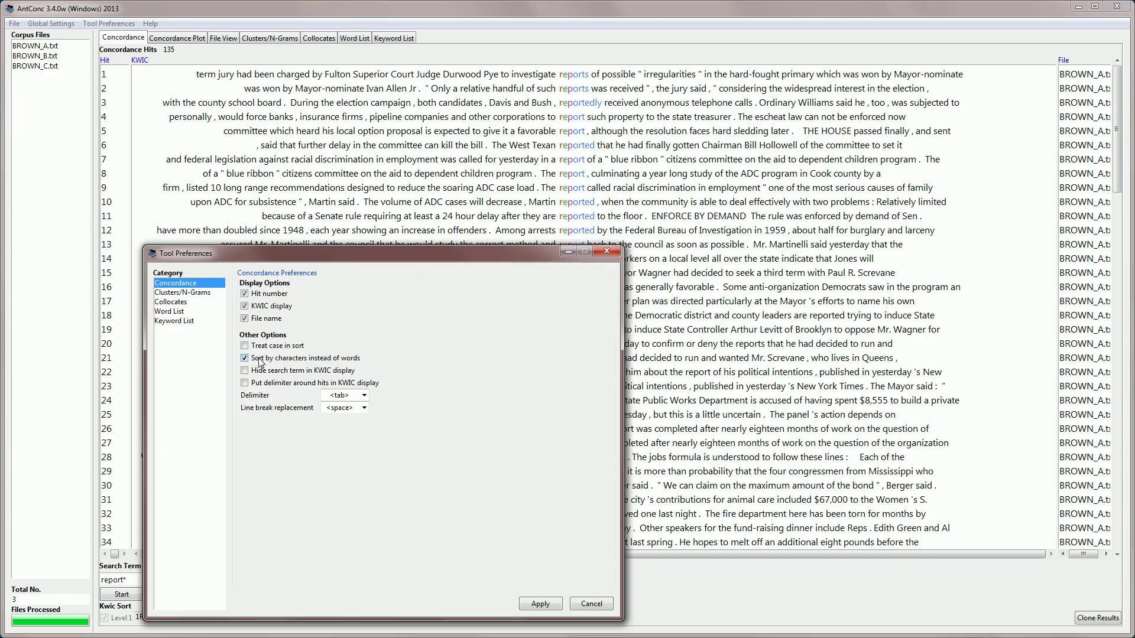
left_click(260, 362)
left_click(244, 372)
left_click(539, 603)
left_click(121, 593)
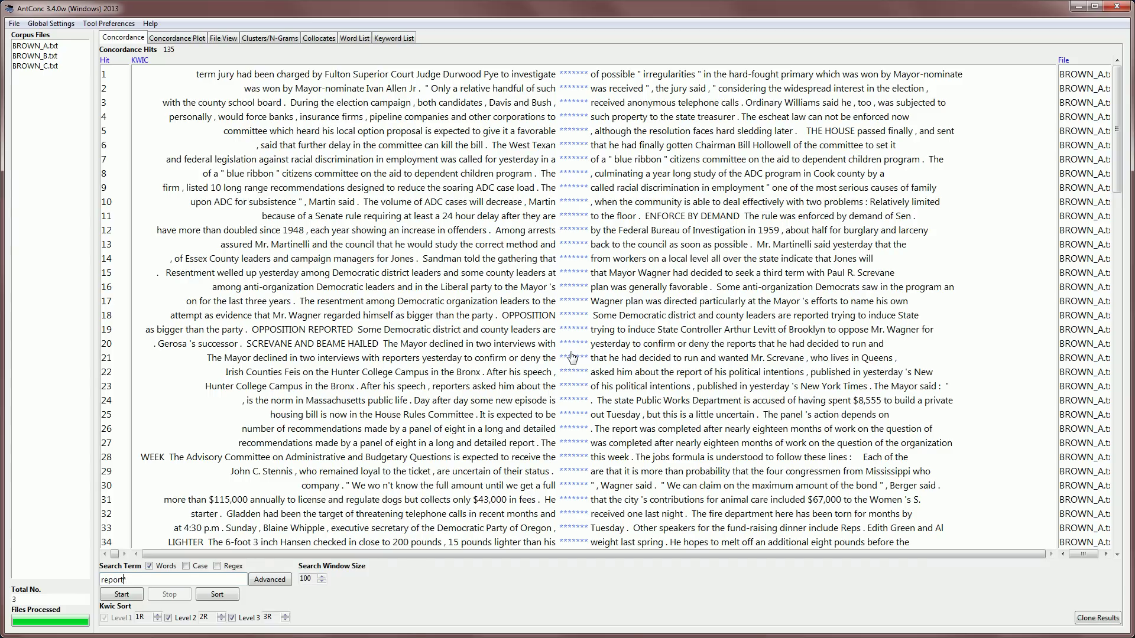
left_click(111, 24)
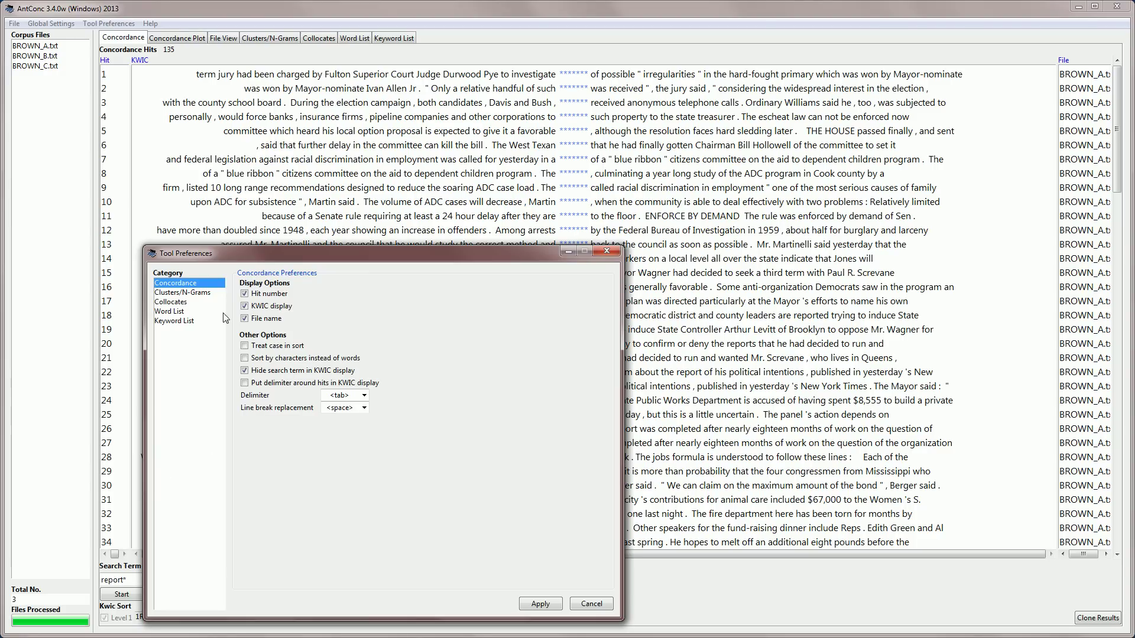
Show the hit words again with a <tab> delimiter around each hit, then rerun report*.
left_click(245, 371)
left_click(244, 384)
left_click(364, 395)
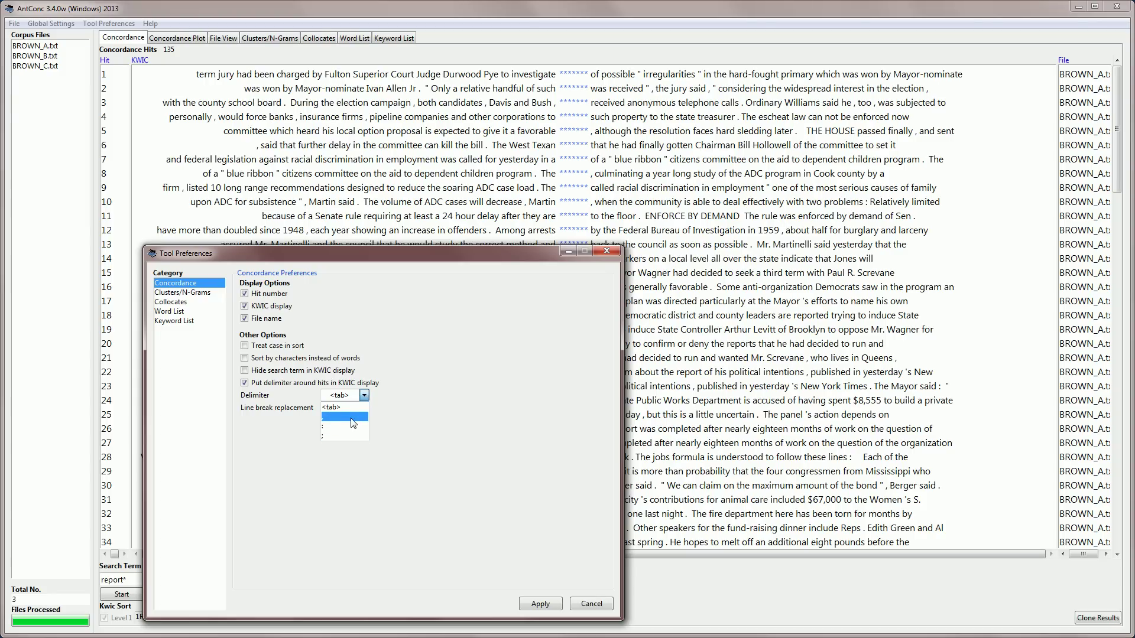
left_click(366, 395)
left_click(540, 604)
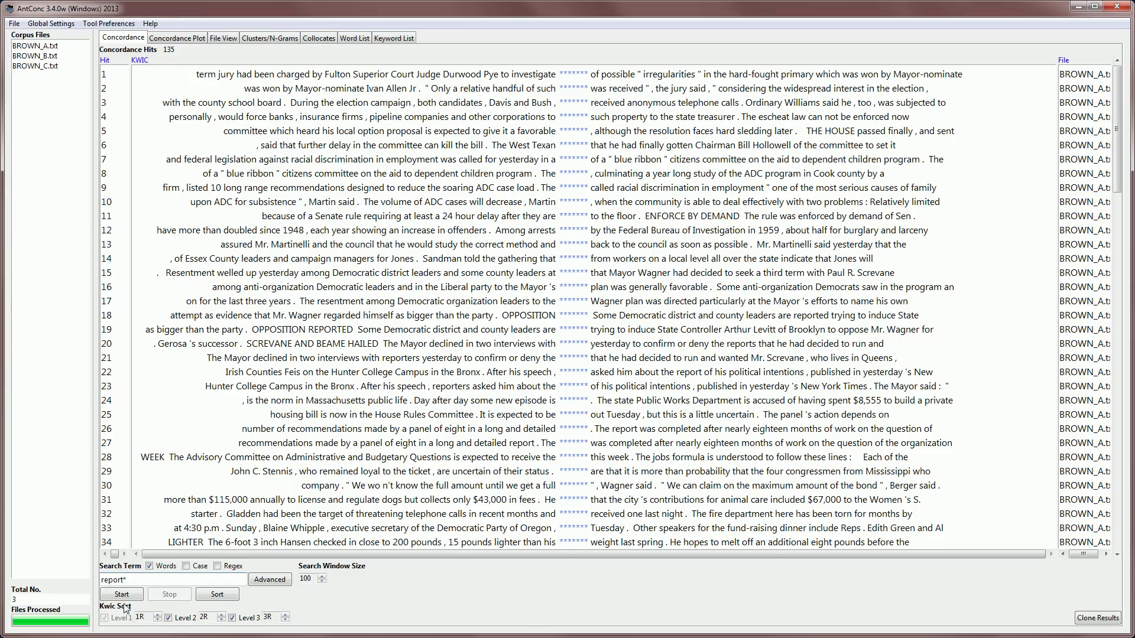
left_click(121, 595)
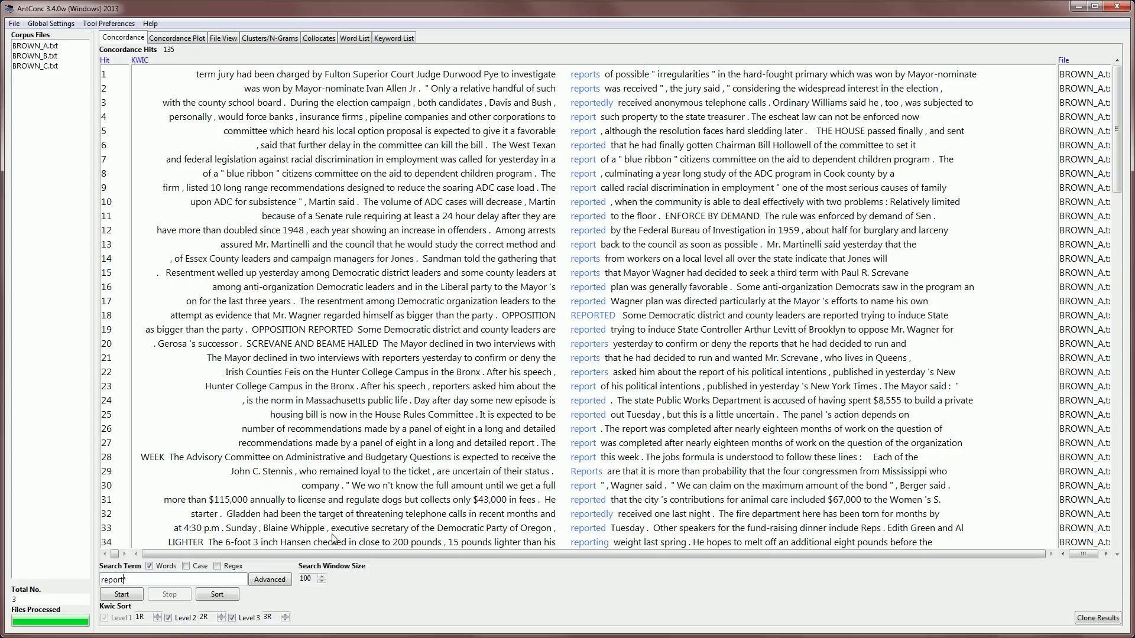
Set Search Window Size to 50, rerun report*, and select all concordance lines.
left_click(321, 581)
left_click(131, 593)
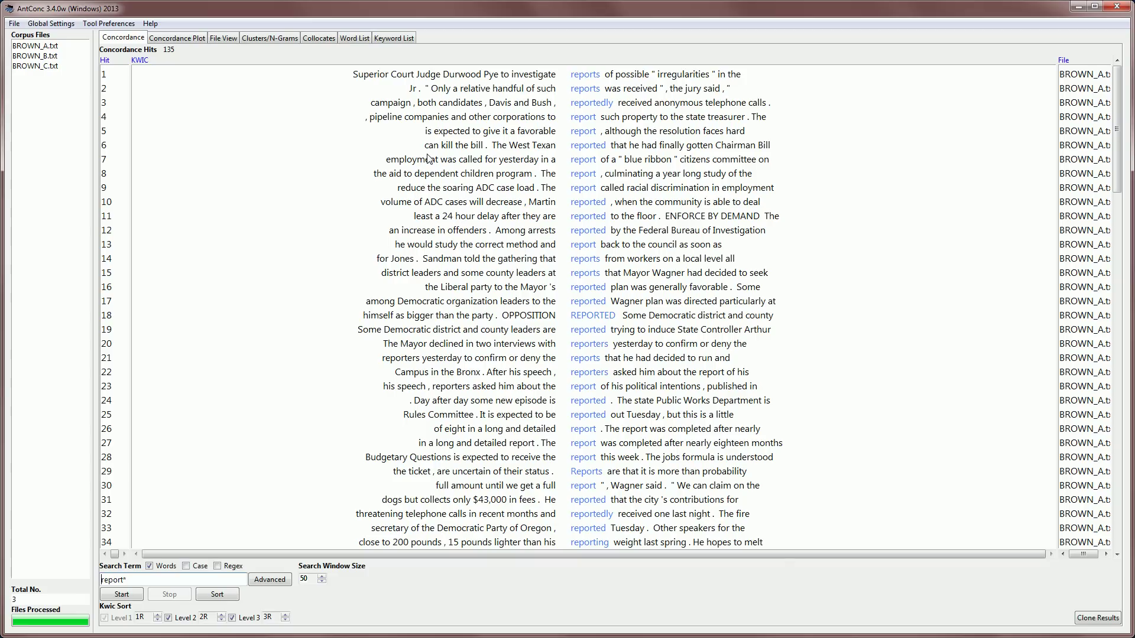
key("ctrl+a")
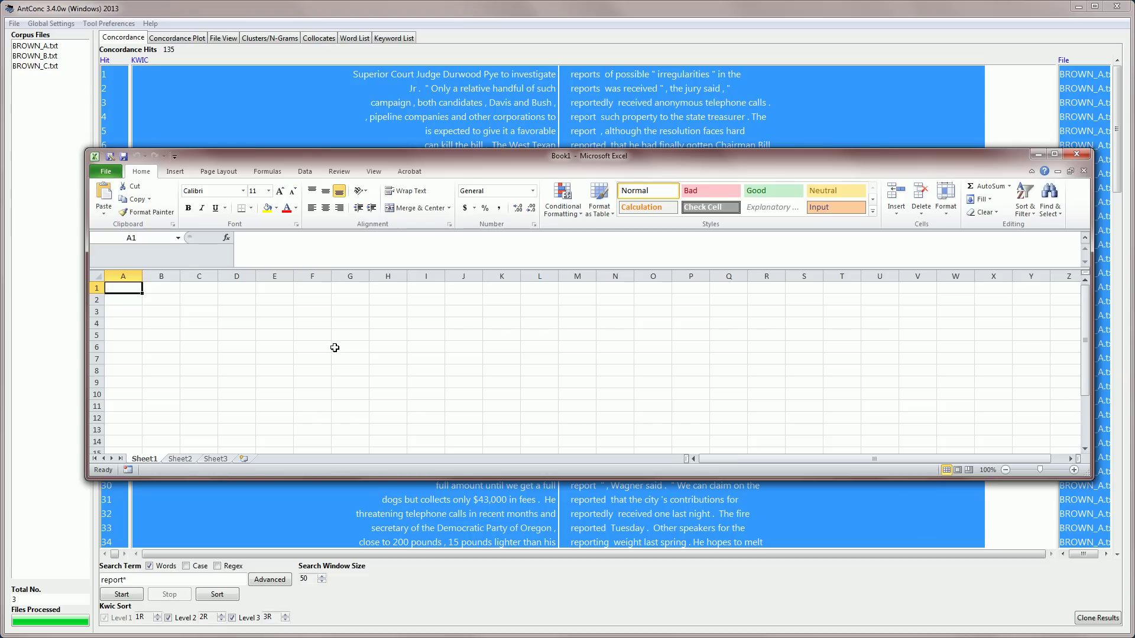
Paste the concordance lines at A1 and autofit columns B, C and D.
key("ctrl+v")
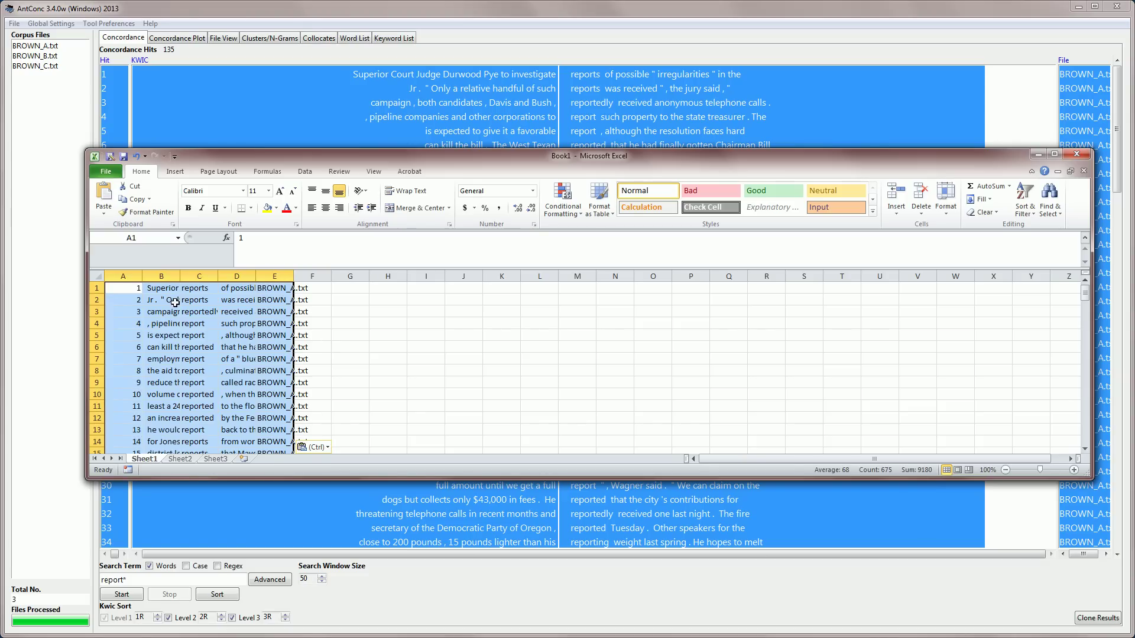
double_click(180, 276)
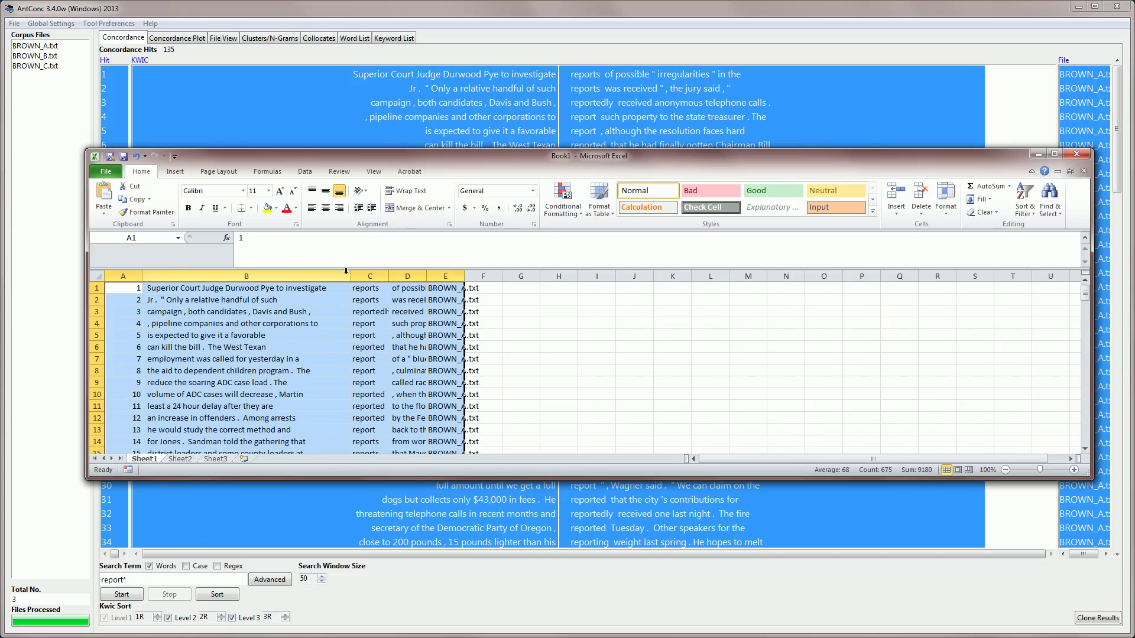
double_click(388, 276)
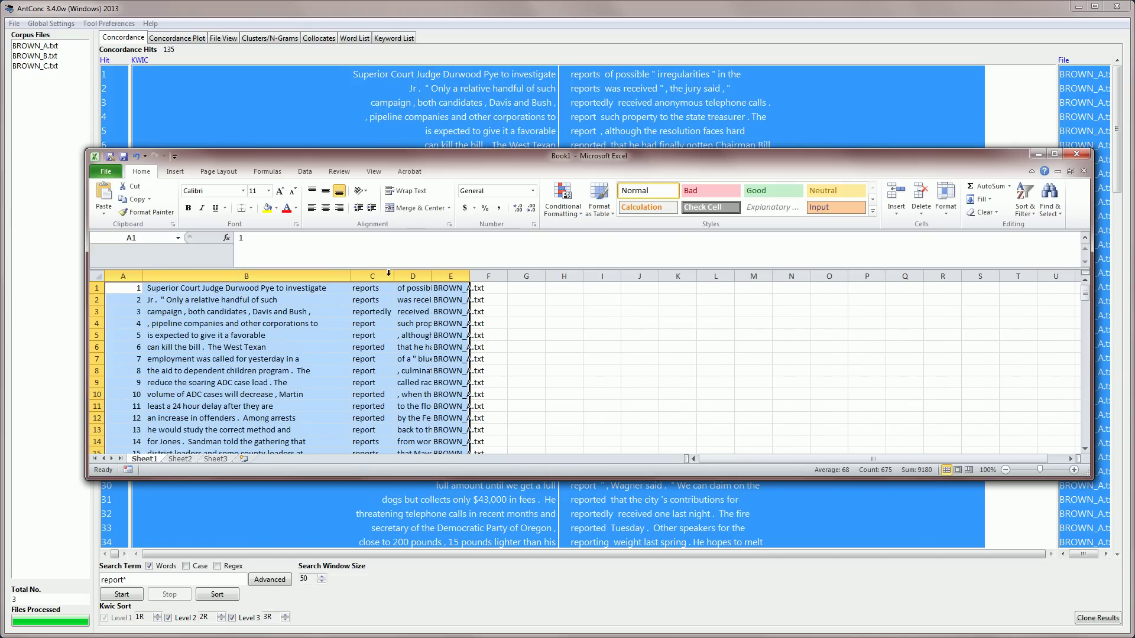
double_click(431, 276)
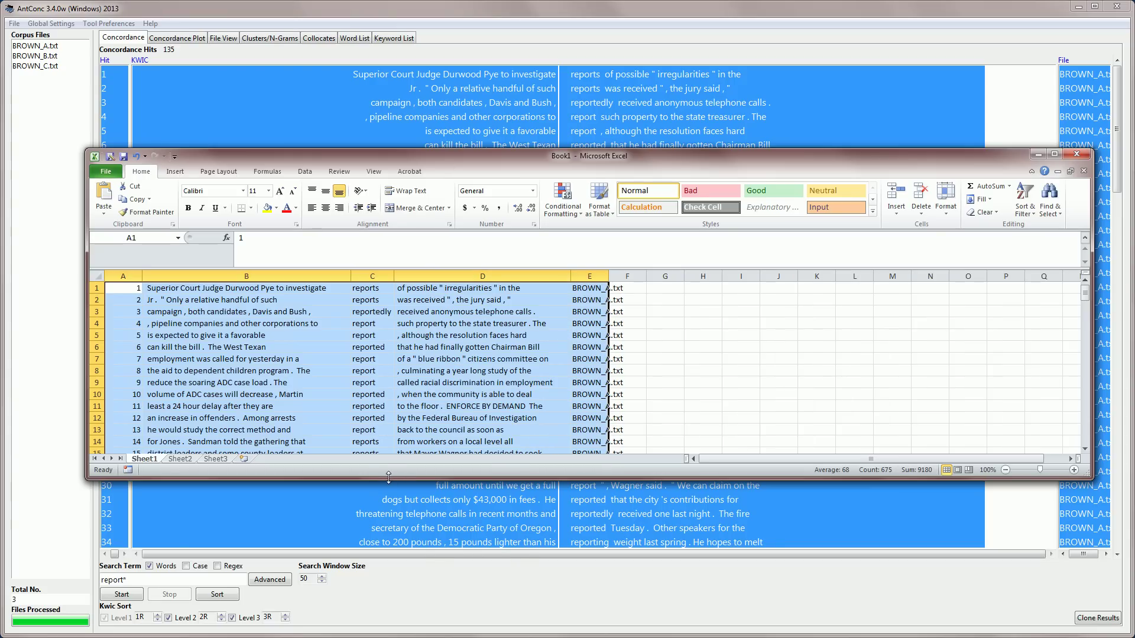
left_click_drag(389, 476, 385, 583)
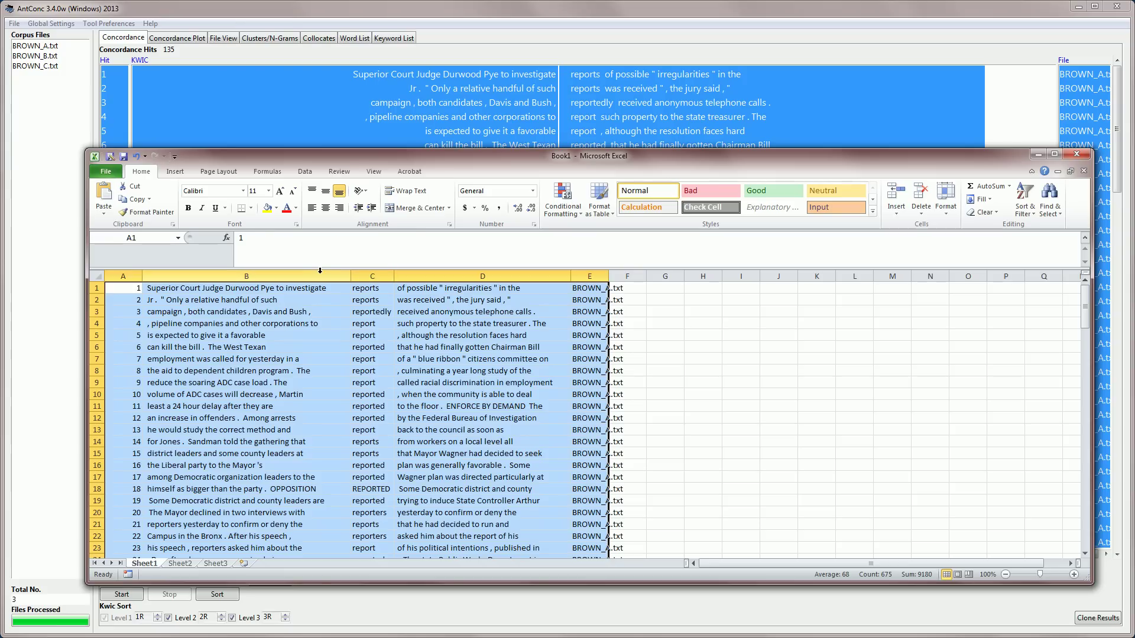
Right-align column B, centre column C and left-align column D.
left_click(247, 276)
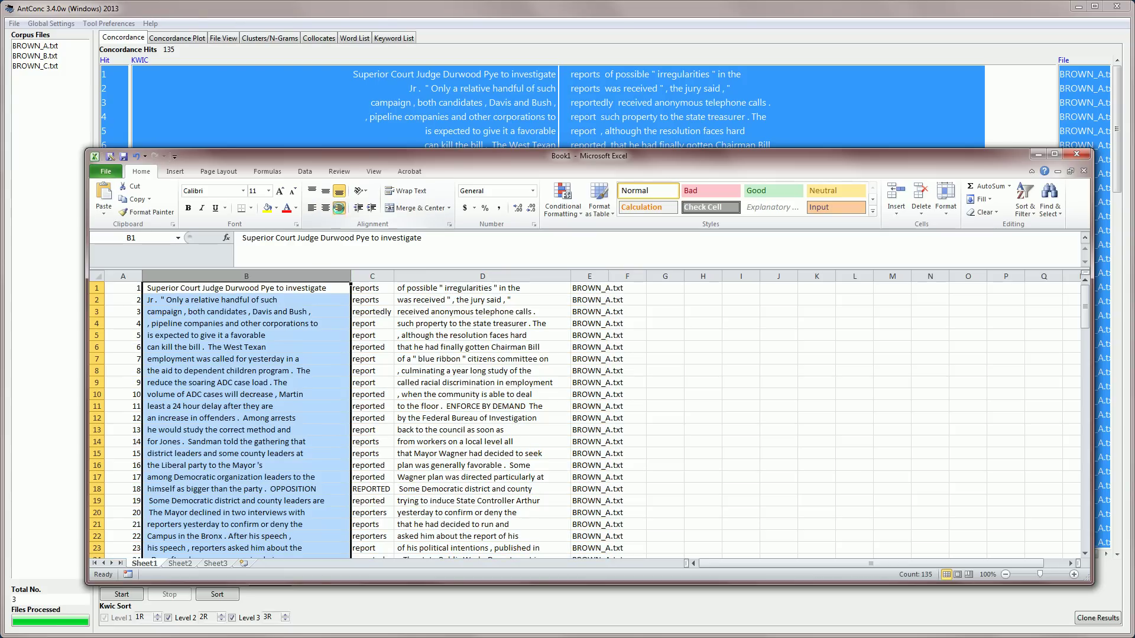
left_click(339, 208)
left_click(370, 276)
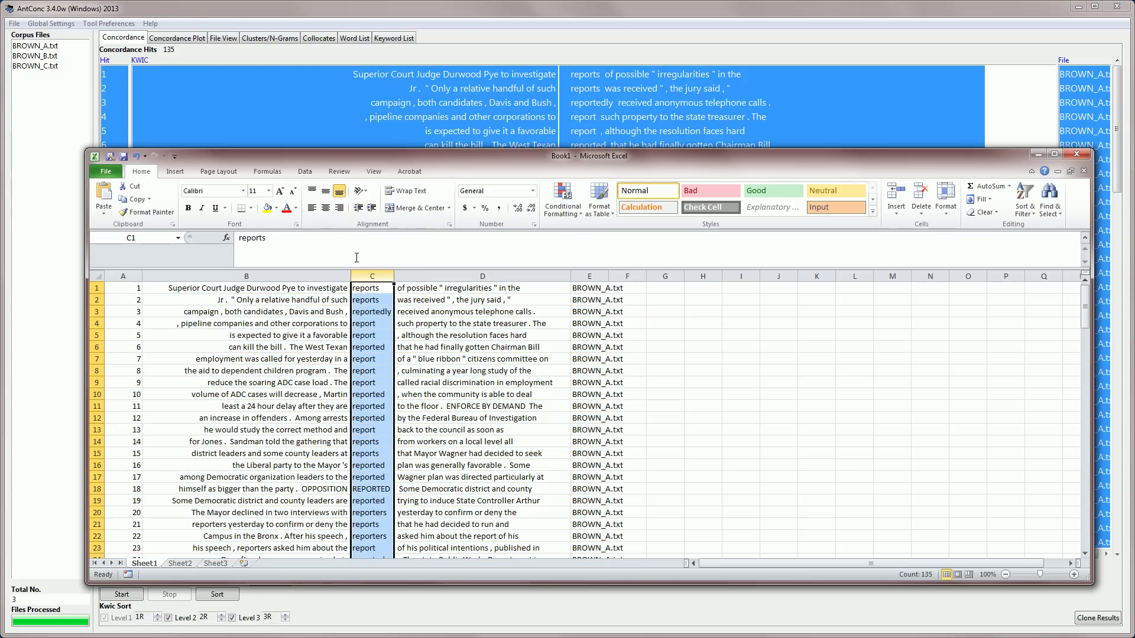
left_click(325, 208)
left_click(449, 276)
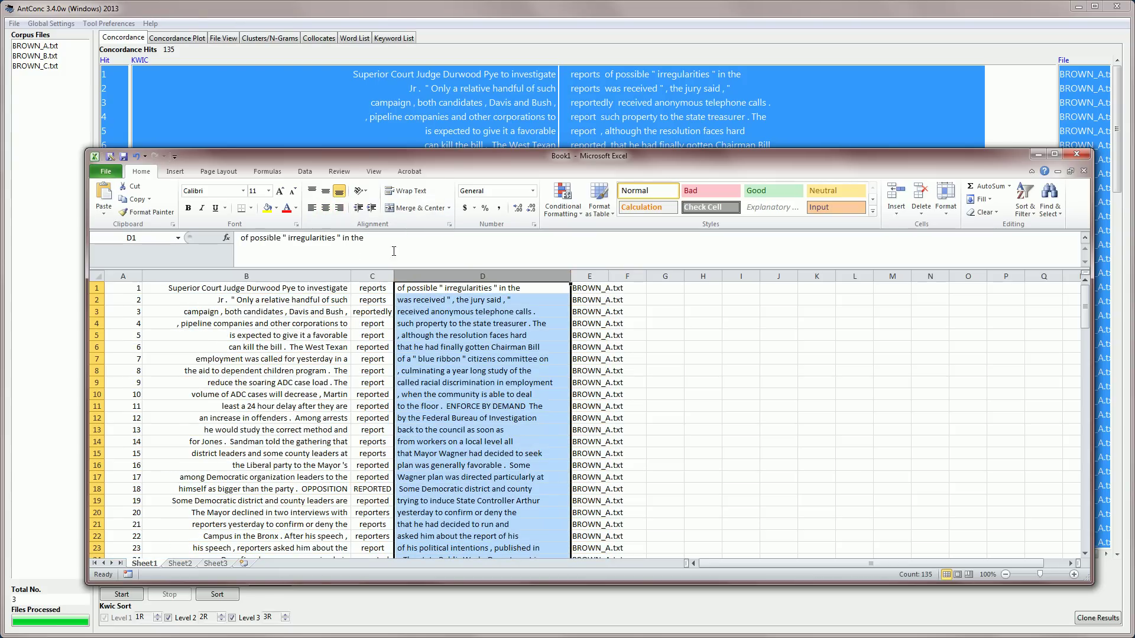
left_click(312, 208)
left_click(649, 383)
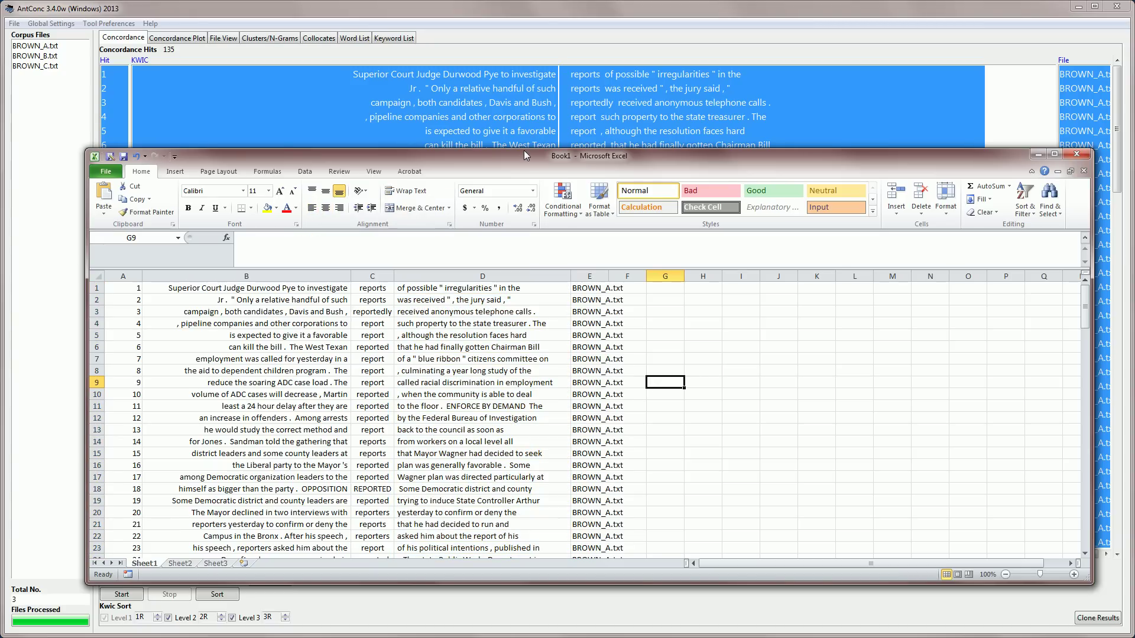
left_click_drag(524, 149, 525, 71)
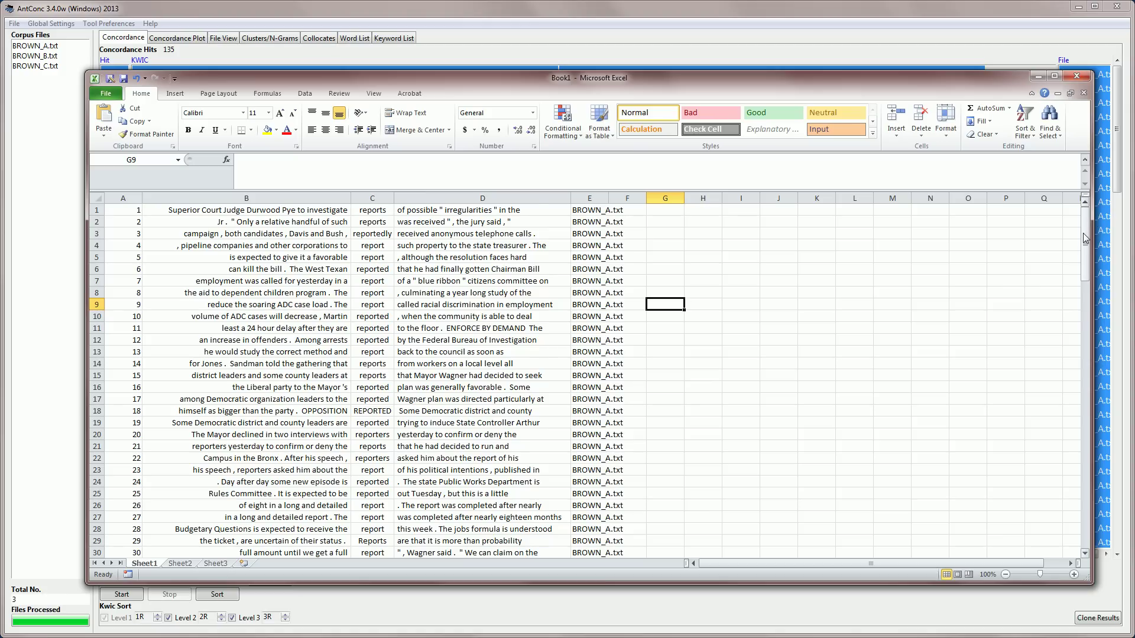
left_click_drag(1085, 239, 1079, 189)
Close Book1 without saving and clear the concordance line selection.
left_click(1076, 77)
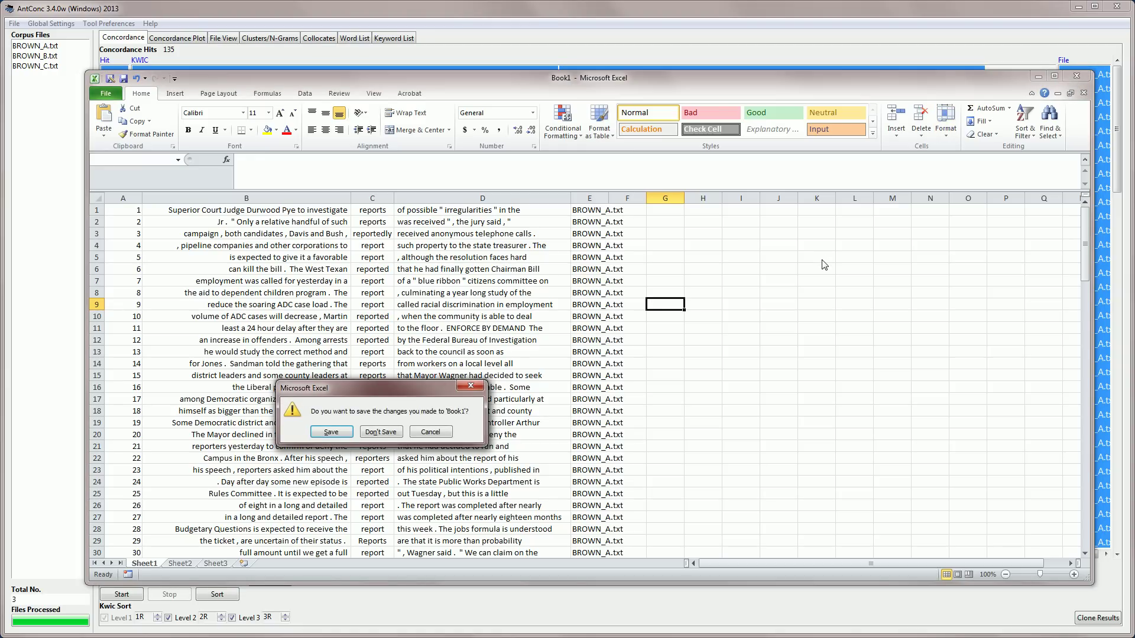
key("n")
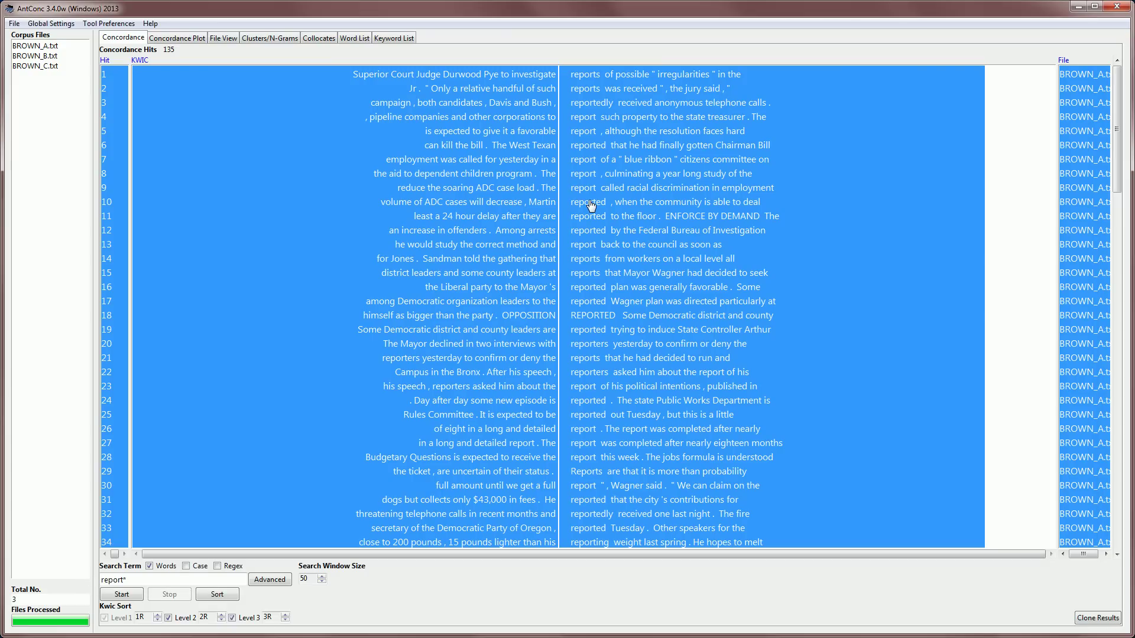
left_click(310, 151)
Set the line break replacement to % and rerun the report* search.
left_click(109, 23)
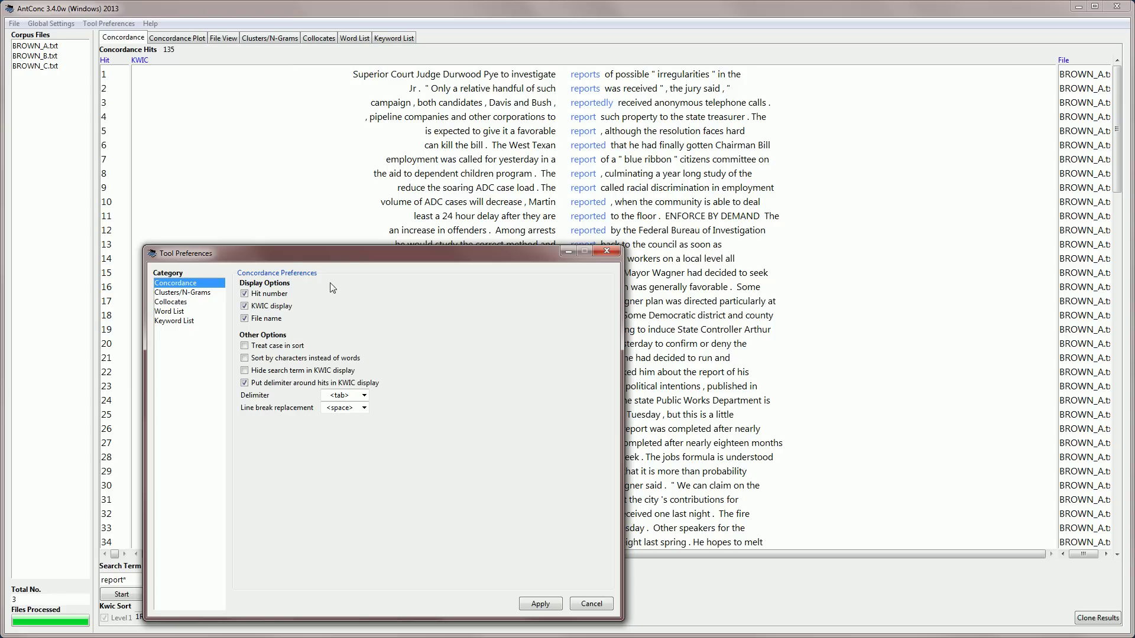
left_click_drag(345, 260, 368, 225)
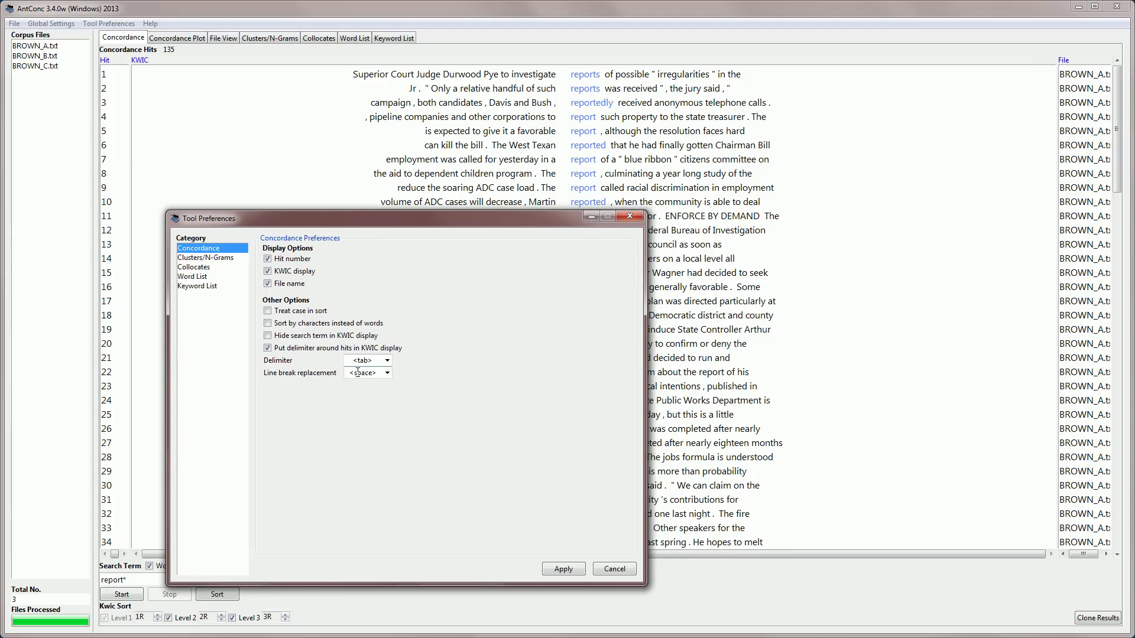
left_click(387, 374)
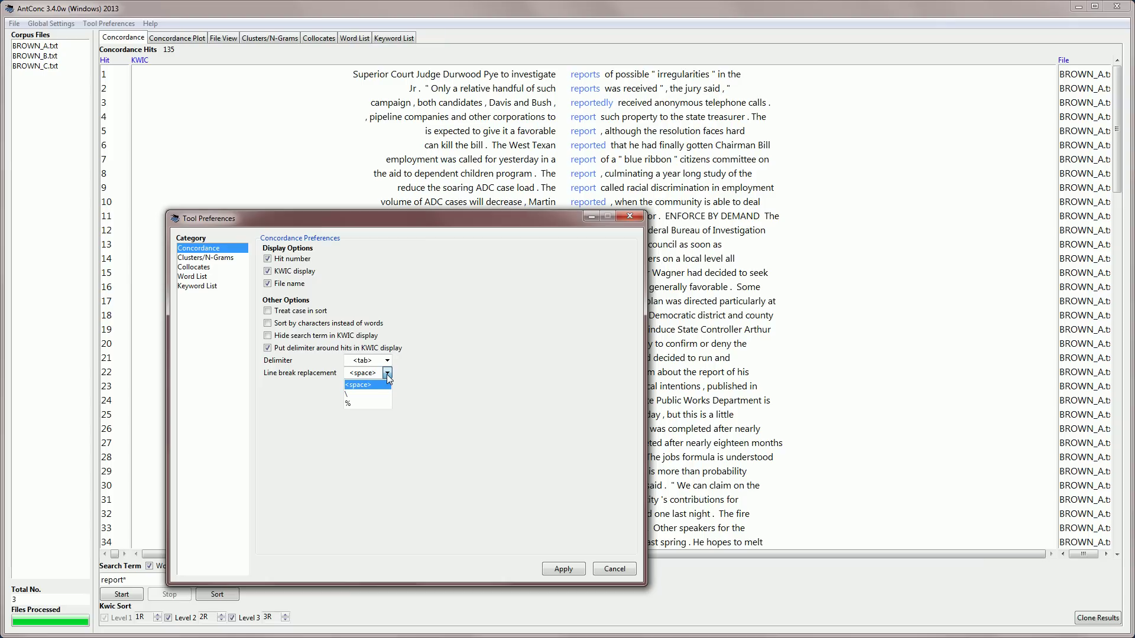
left_click(373, 402)
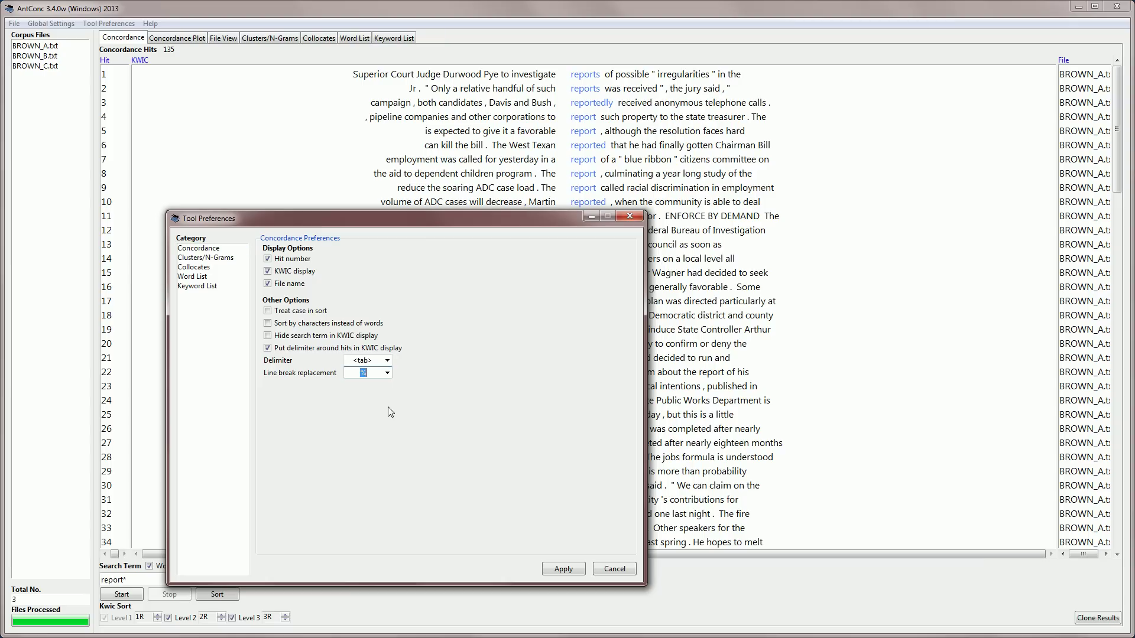
left_click(563, 569)
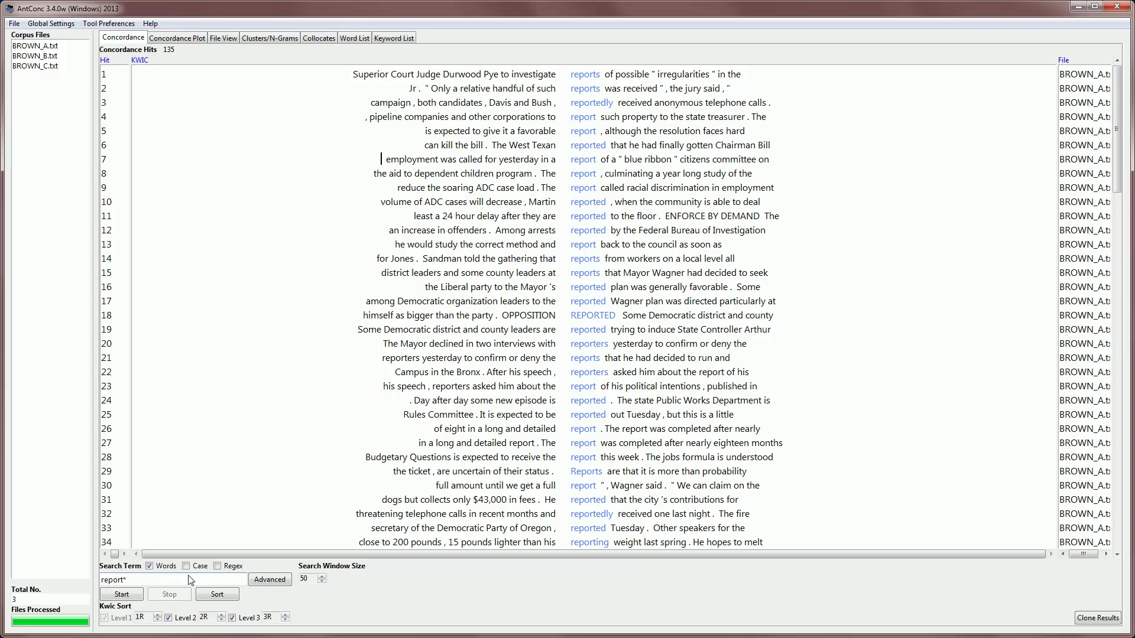
left_click(121, 594)
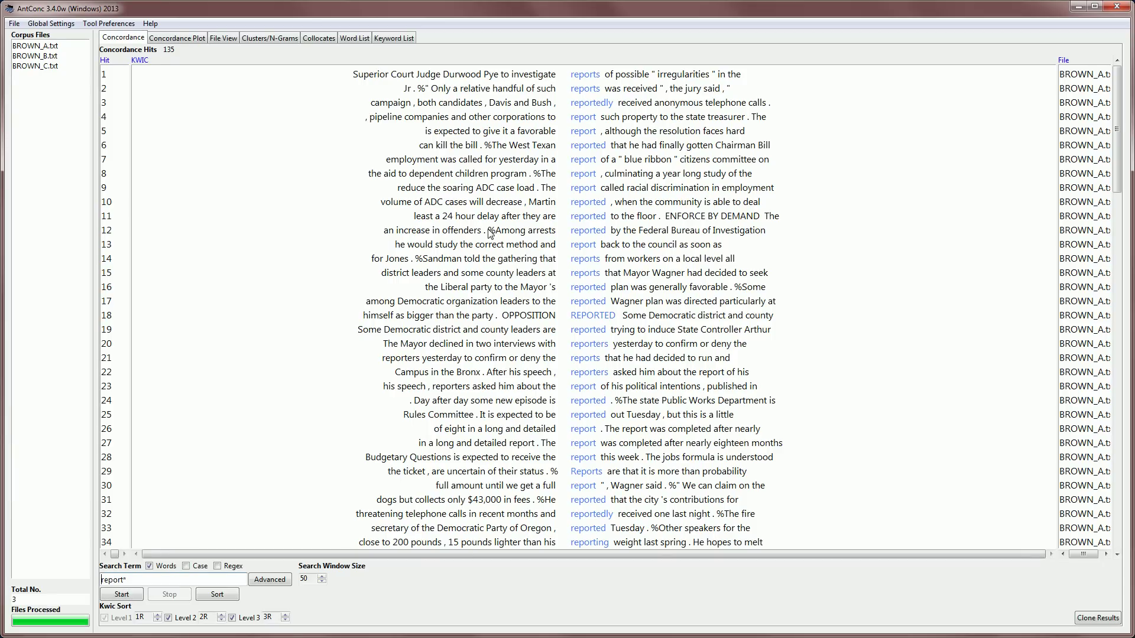
Highlight the % marker in hit 12 and view its 'reported' in BROWN_A.txt.
left_click_drag(488, 231, 496, 234)
left_click(585, 236)
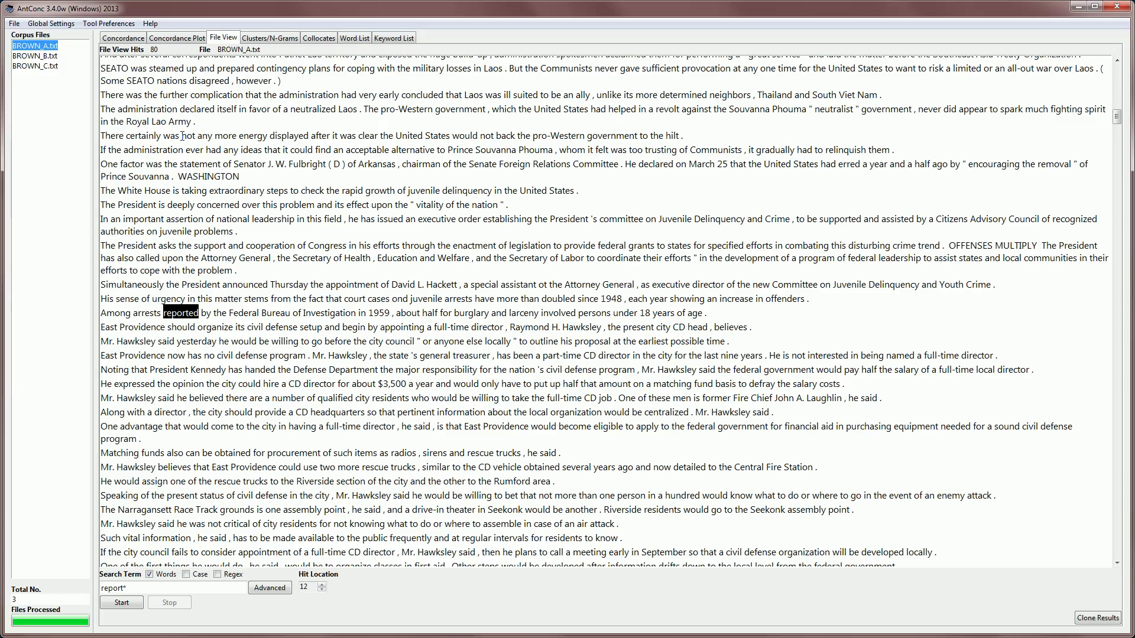
Go back to the Concordance tab and highlight the * wildcard in report*.
left_click(128, 38)
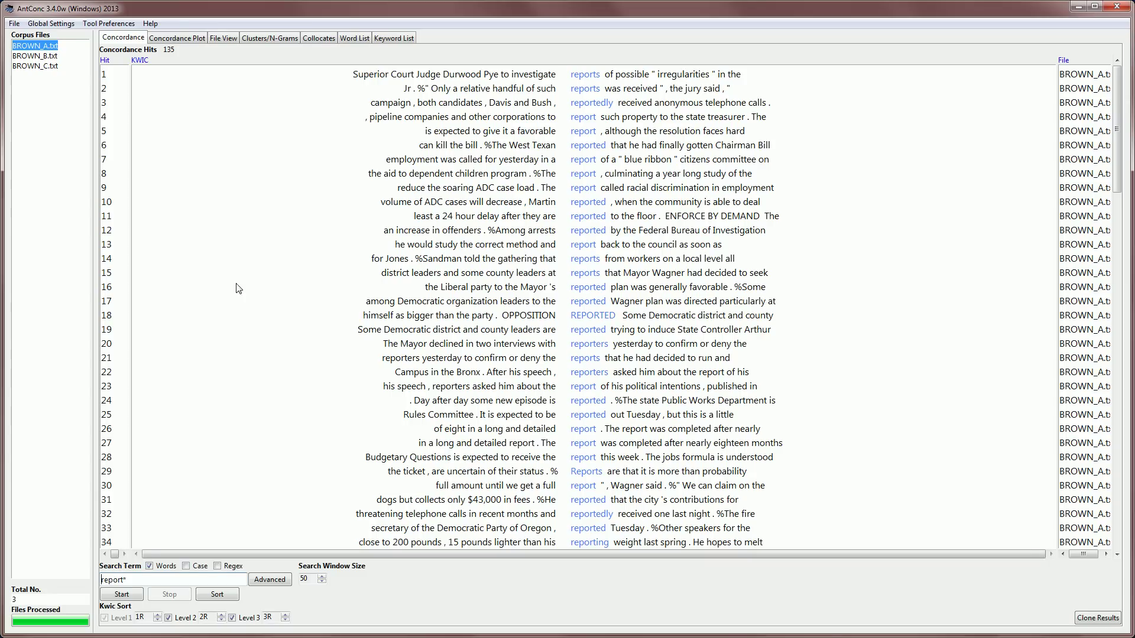
left_click_drag(140, 580, 124, 585)
left_click(131, 585)
Change the any-one-character wildcard from ? to = in Global Settings and apply it.
left_click(56, 26)
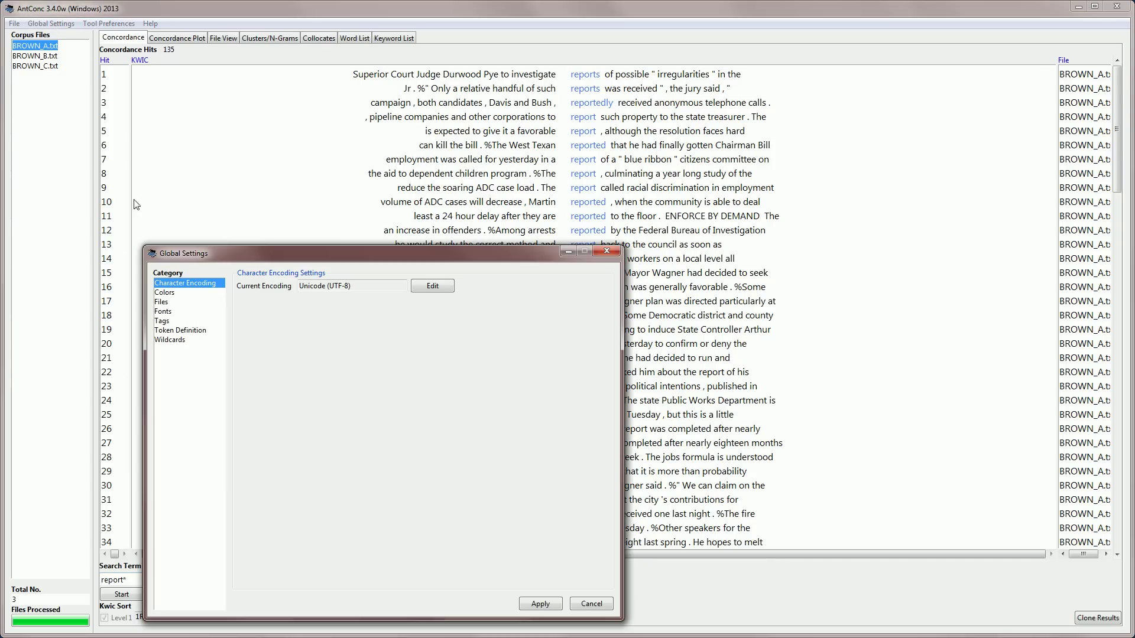
left_click(172, 341)
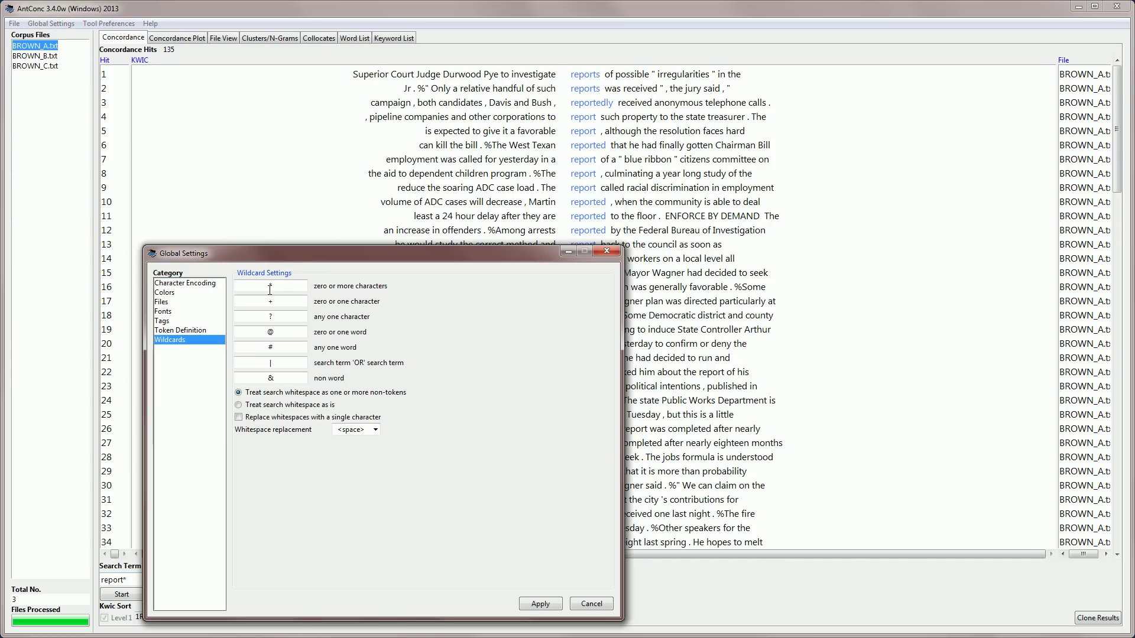
left_click_drag(300, 259, 350, 158)
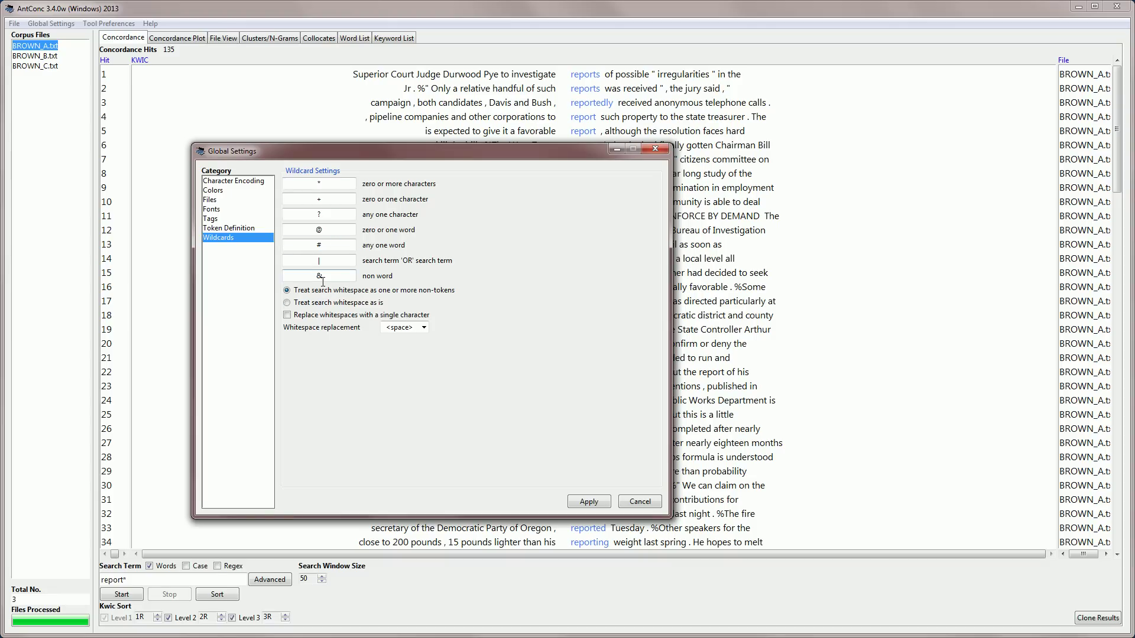
left_click(322, 215)
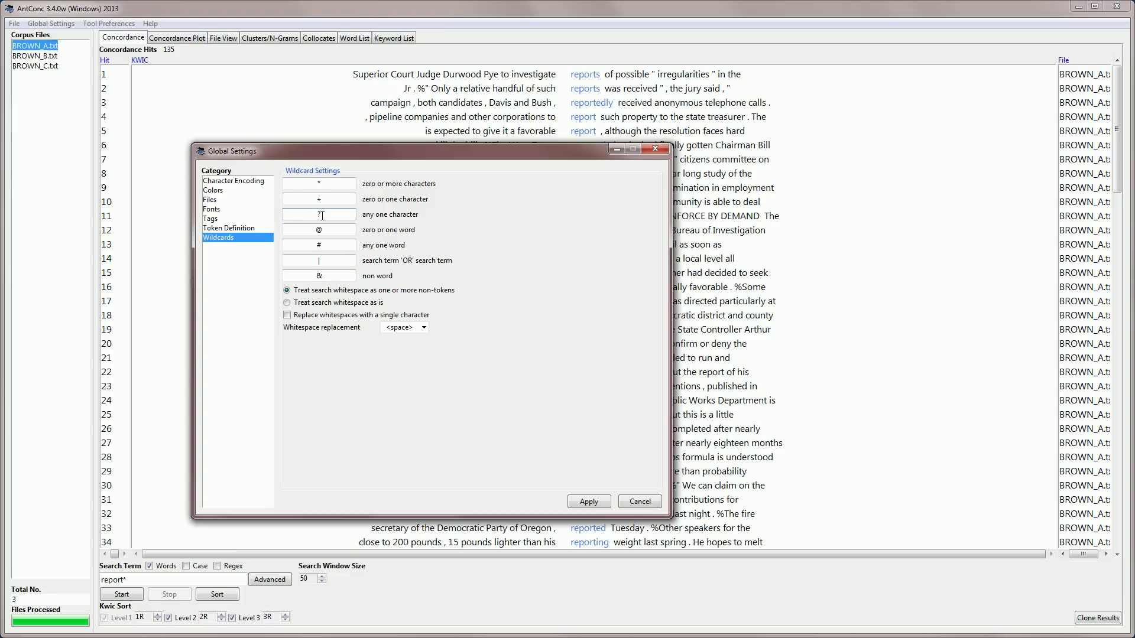
type("=")
left_click(588, 502)
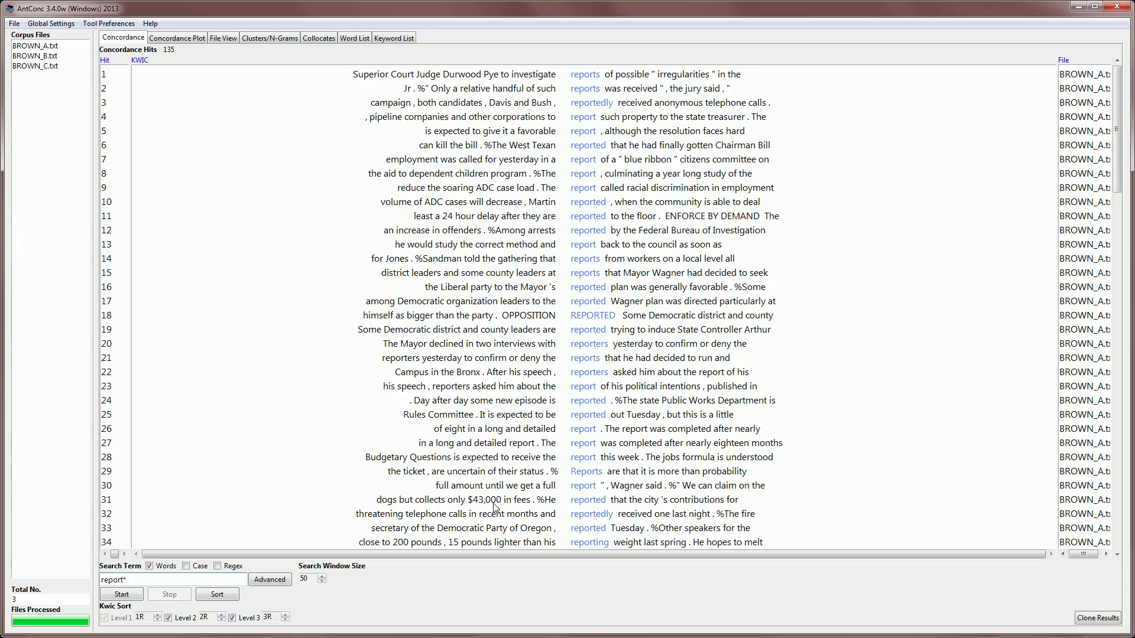